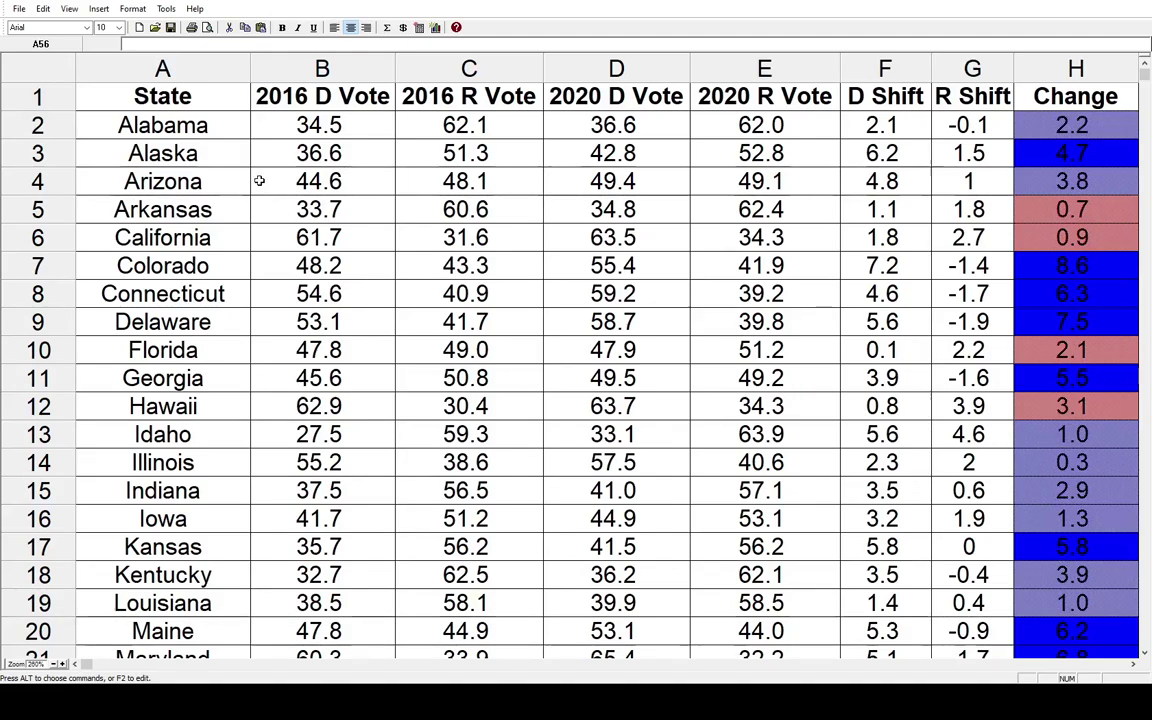
Step: Select columns A–H in turn: State, 2016 D/R Vote, 2020 D/R Vote, D Shift, R Shift, Change
left_click(218, 72)
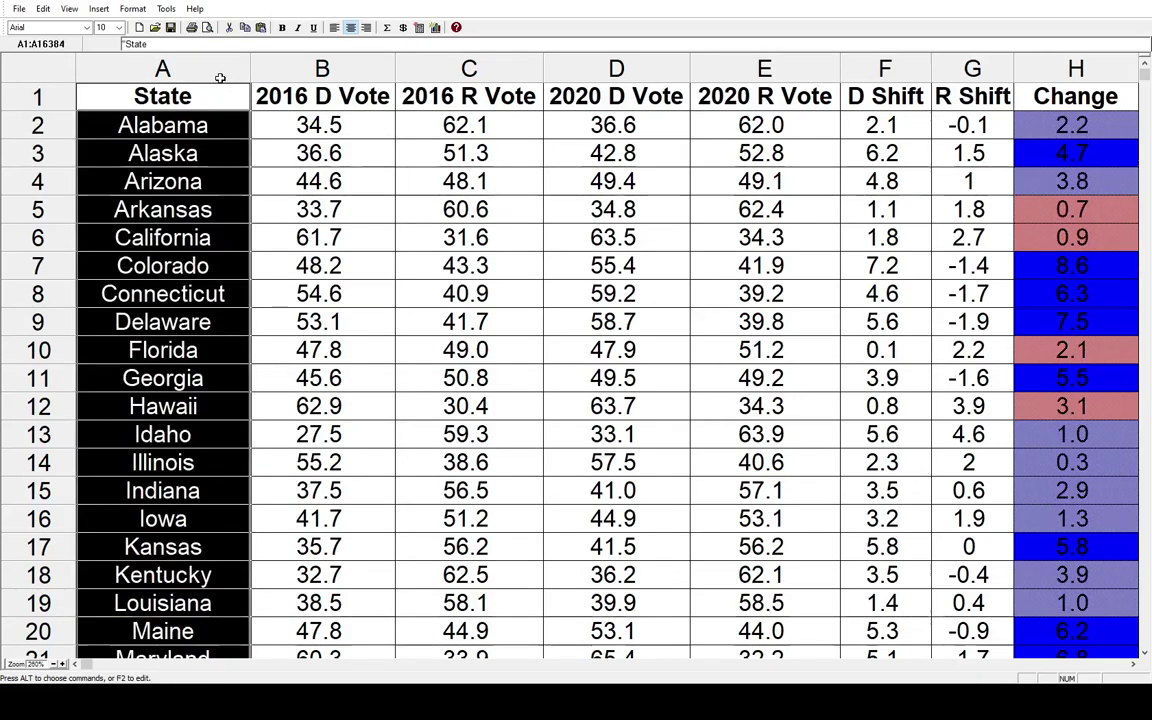
left_click(374, 72)
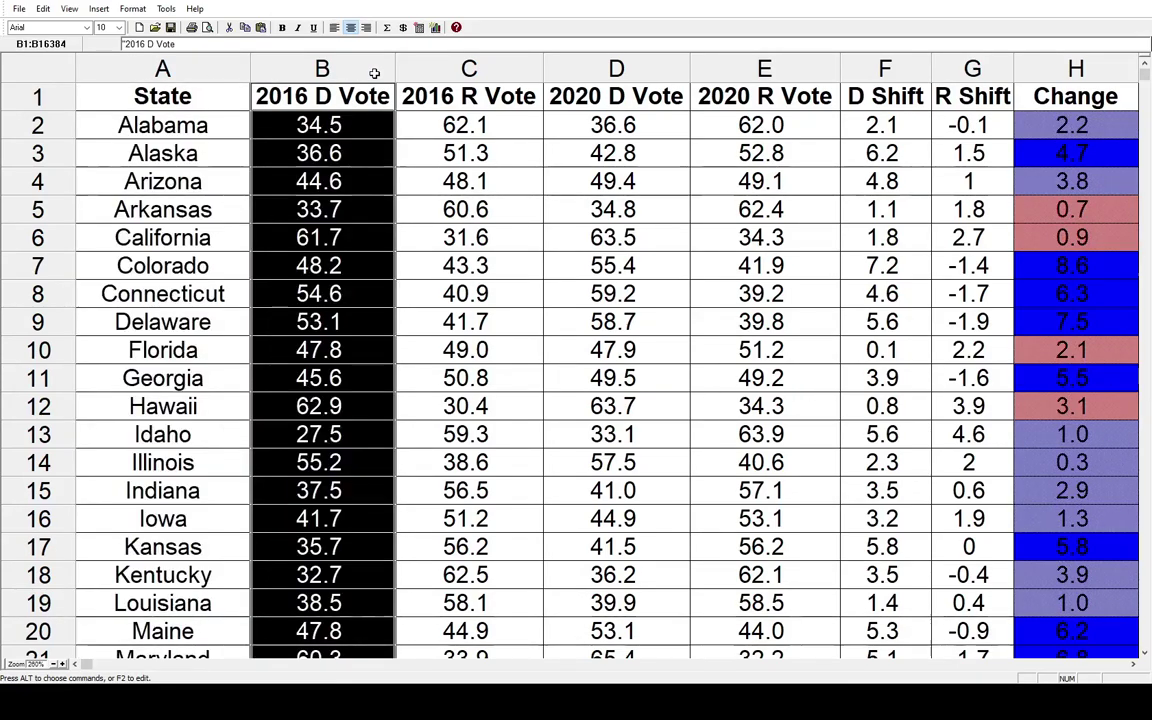
left_click(502, 72)
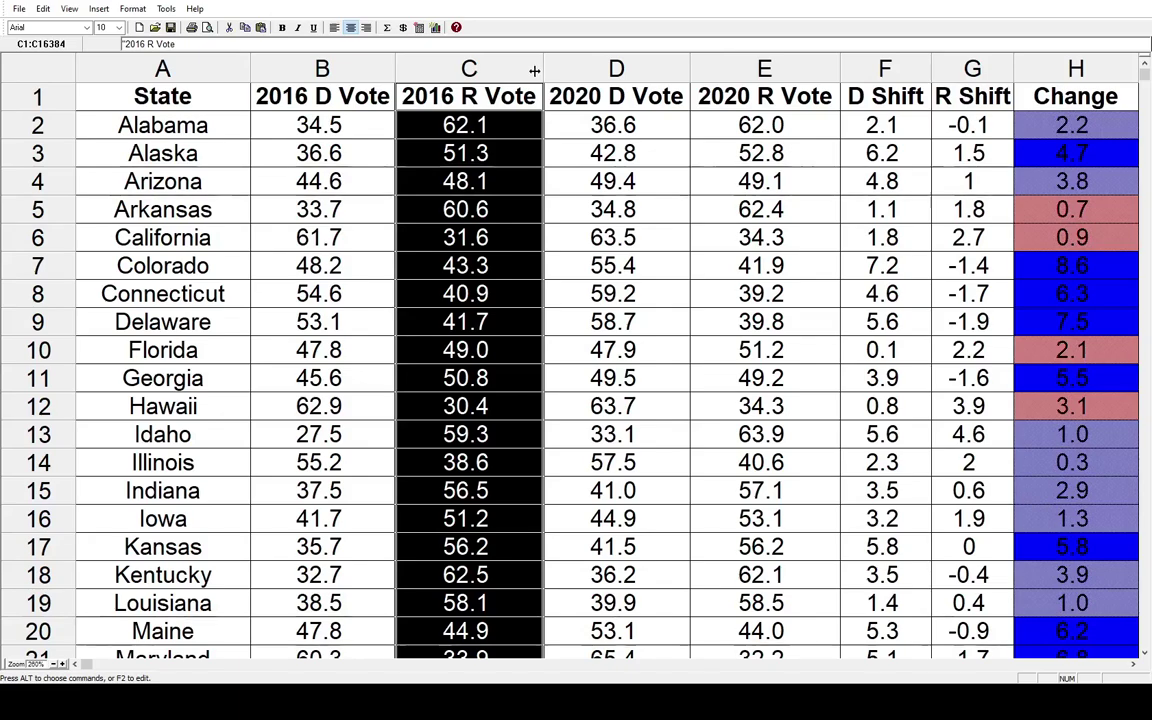
left_click(669, 77)
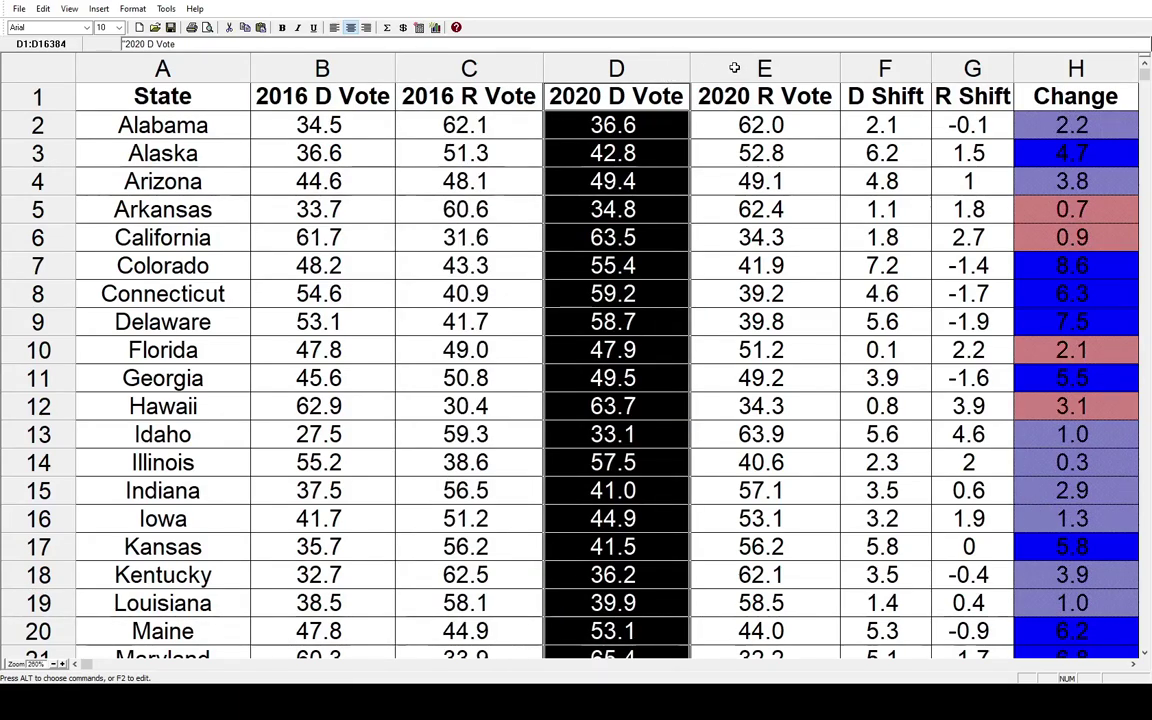
left_click(790, 68)
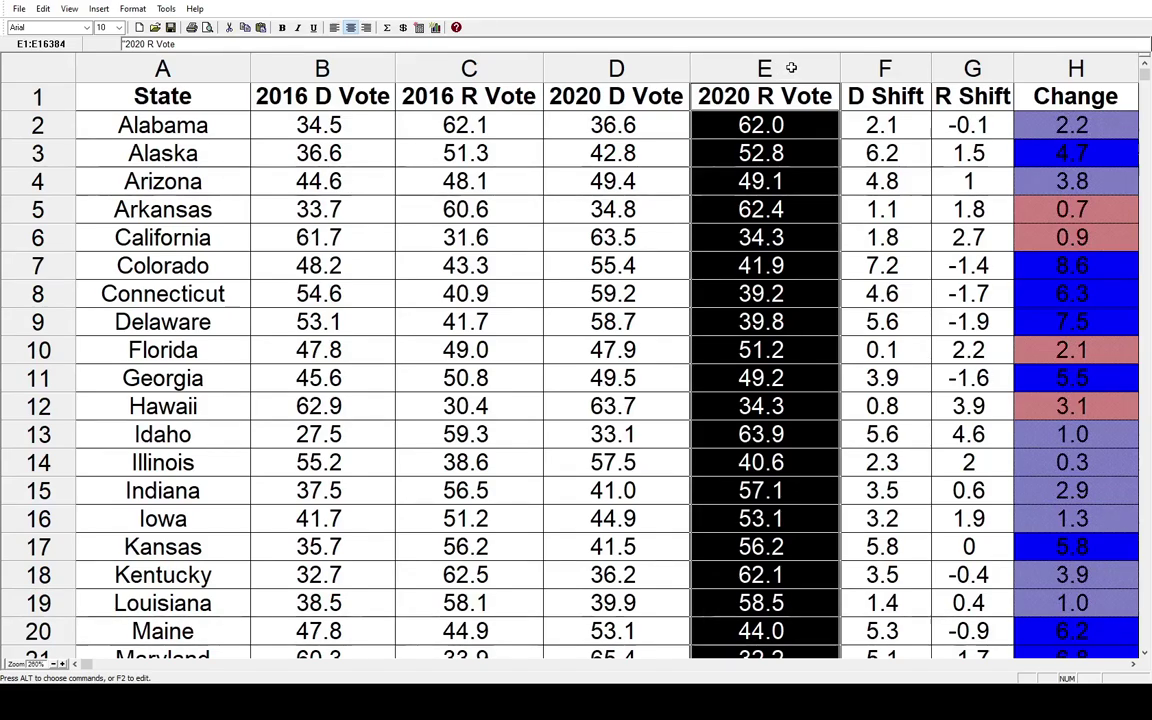
left_click(886, 67)
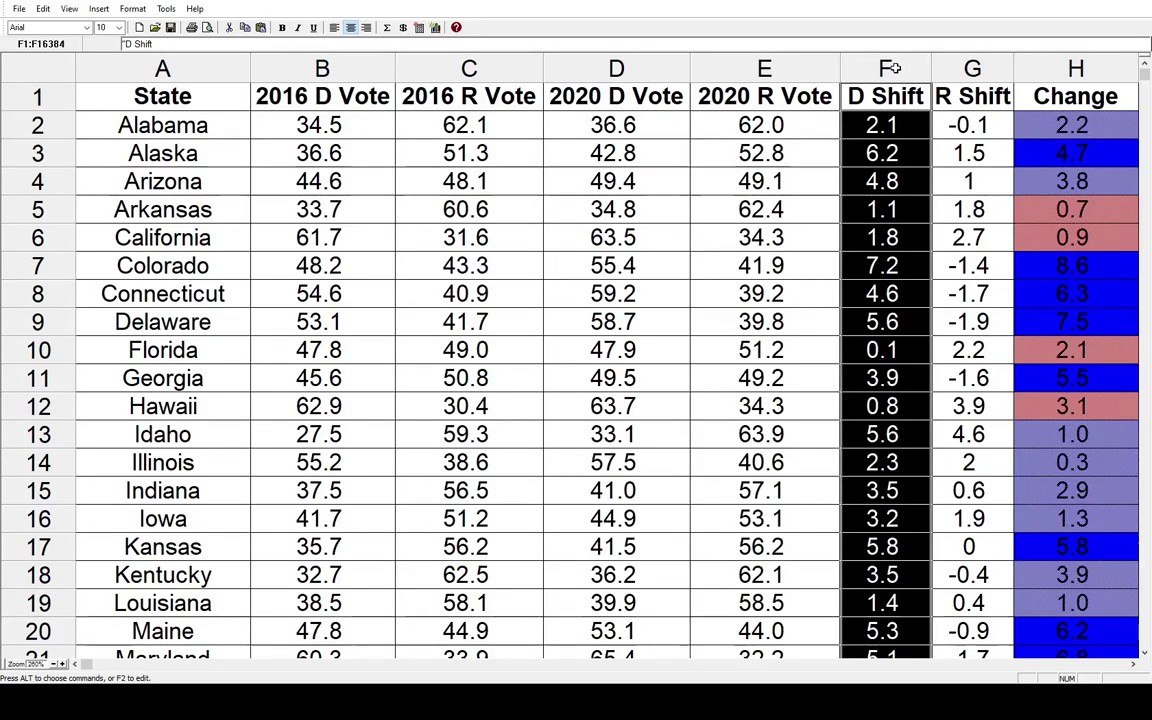
left_click(968, 67)
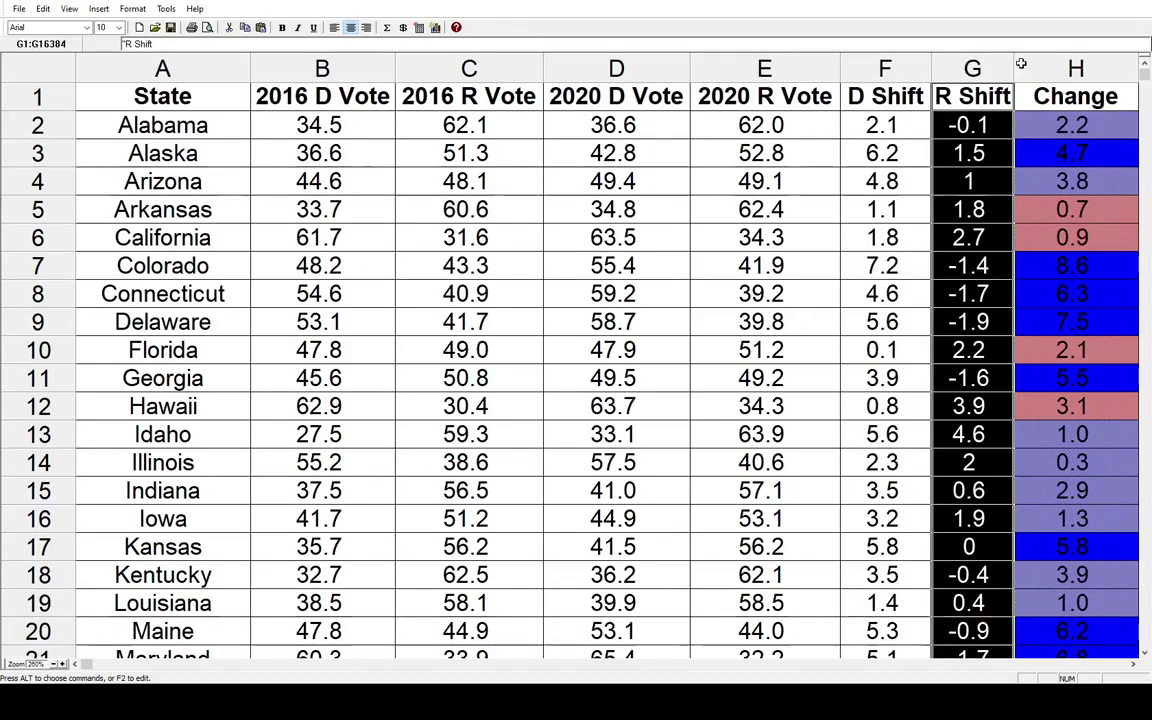
left_click(1070, 67)
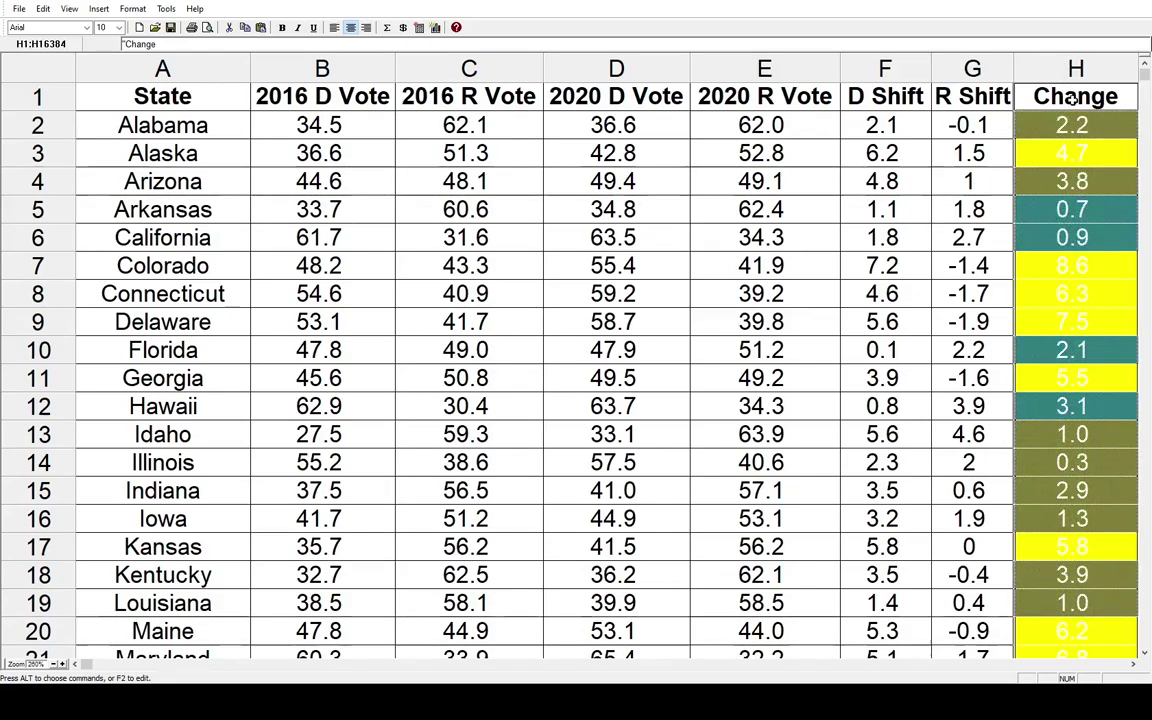
Step: Select only cell H1 so the Change column's blue and pink shading is visible
left_click(1072, 98)
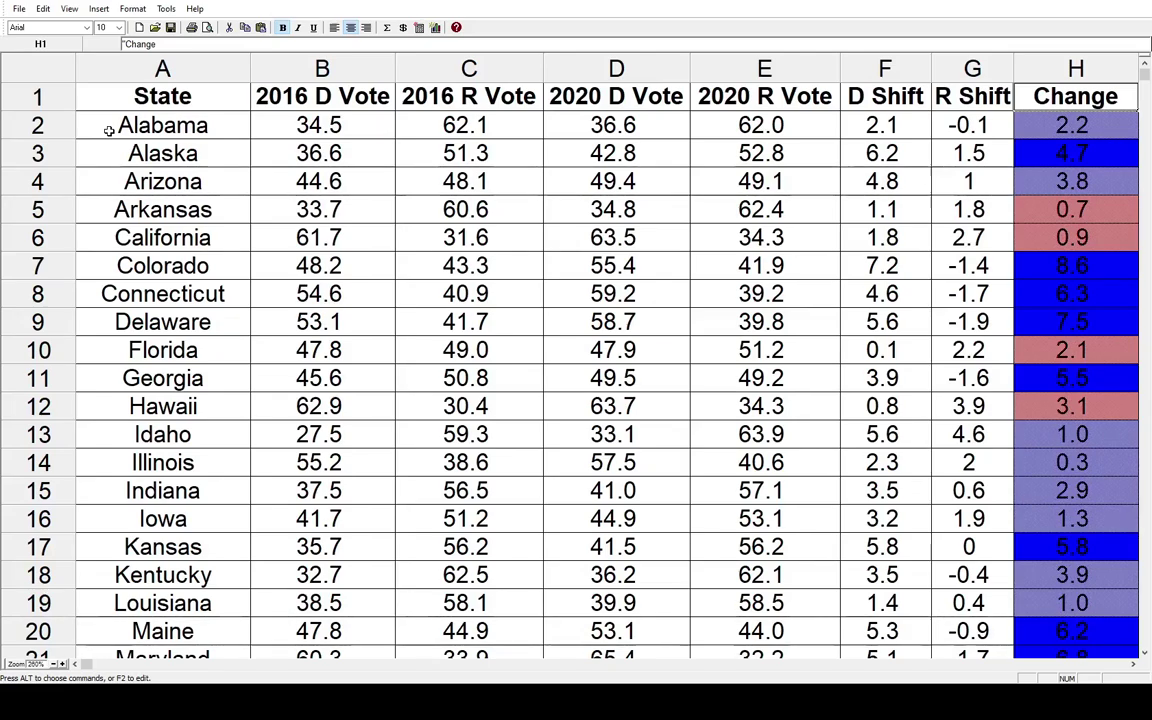
Step: Select cells A2 through H2, Alabama's row ending with Change 2.2
left_click_drag(109, 130, 1032, 127)
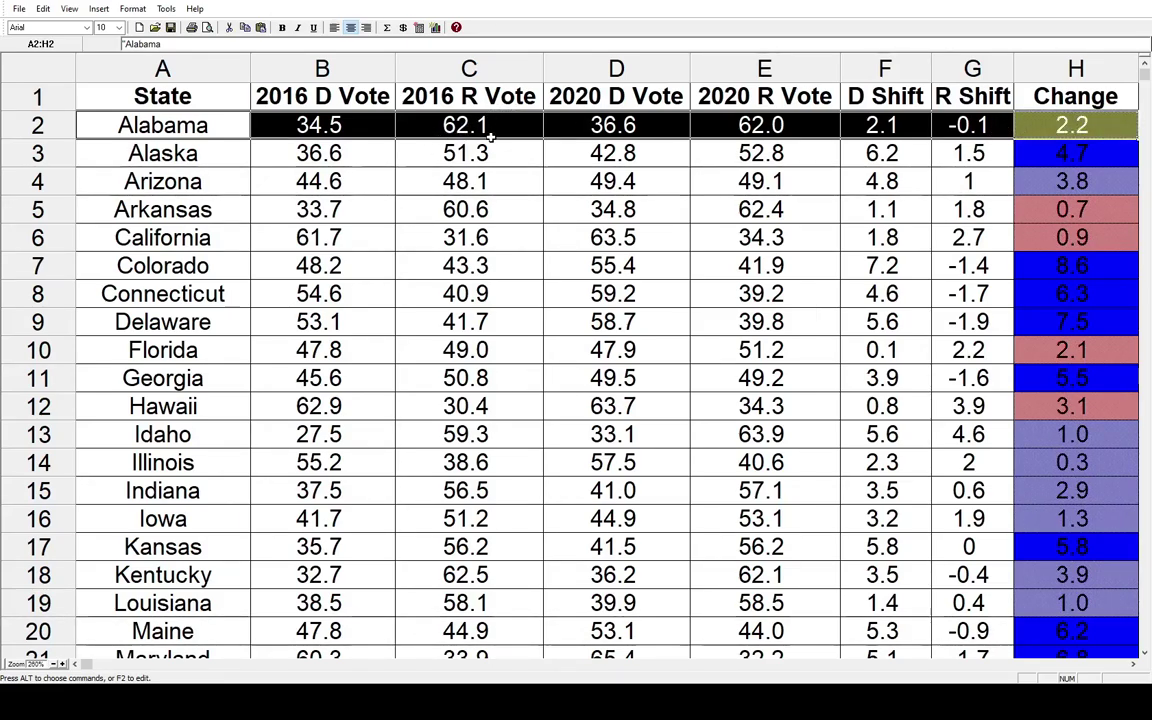
Step: Select the Alaska through Idaho rows one by one via their row headers
left_click(48, 155)
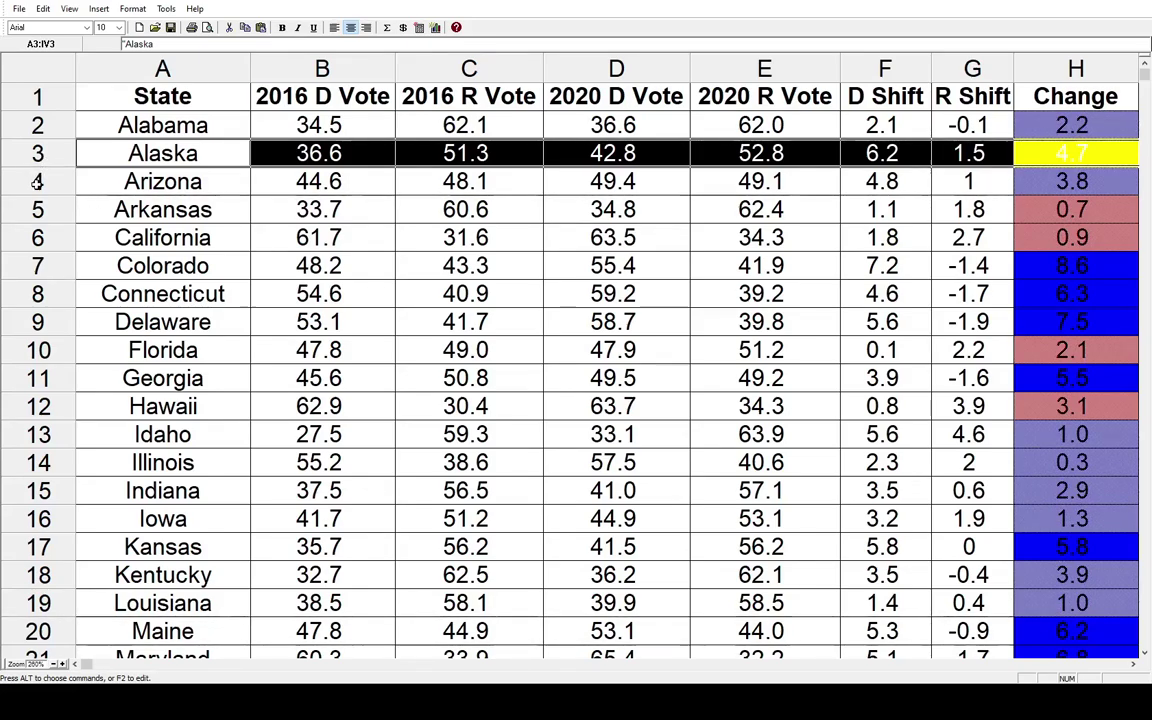
left_click(37, 181)
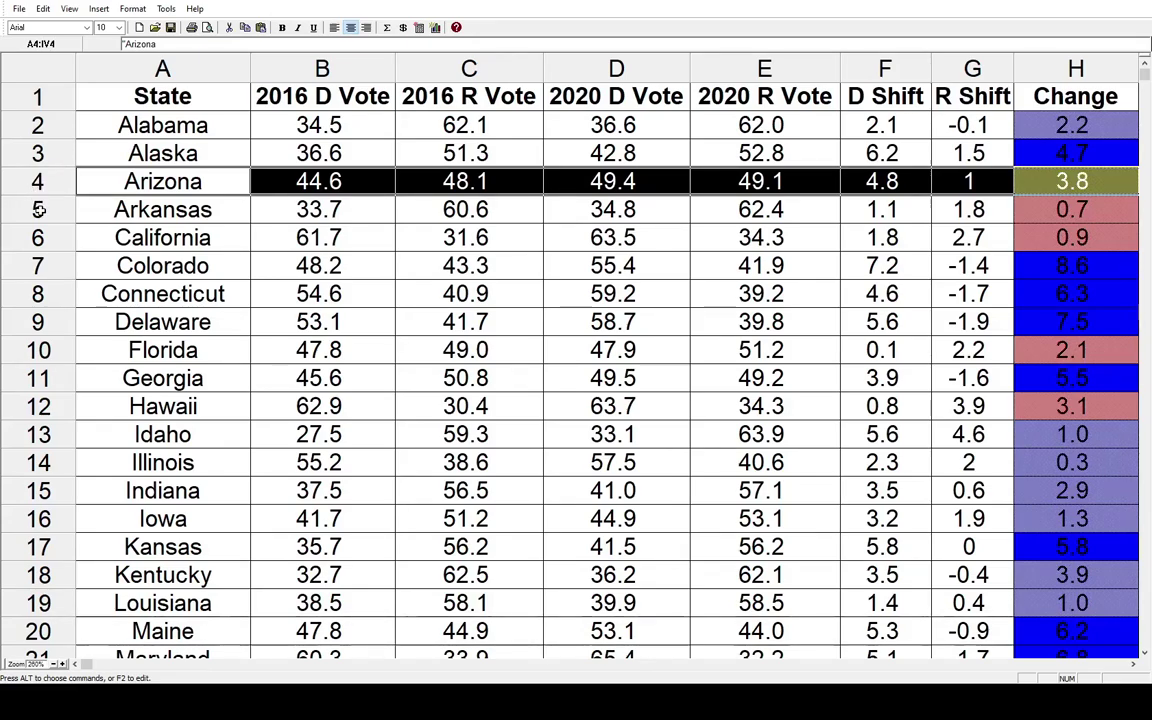
left_click(38, 209)
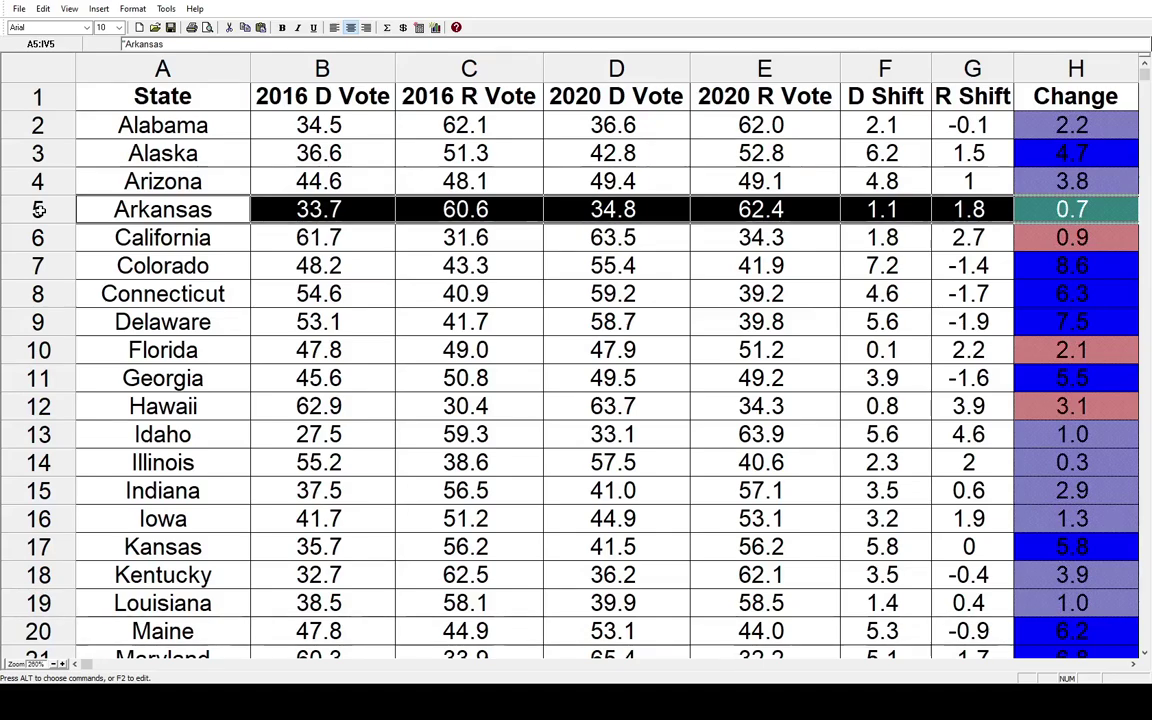
left_click(38, 237)
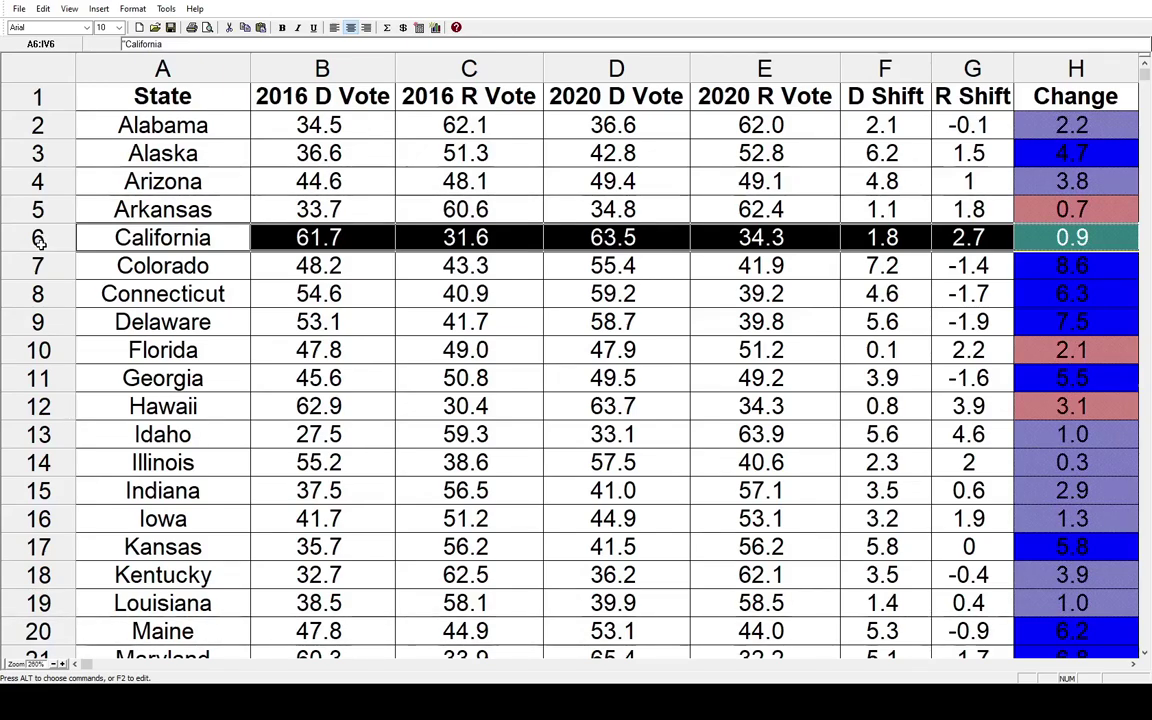
left_click(43, 265)
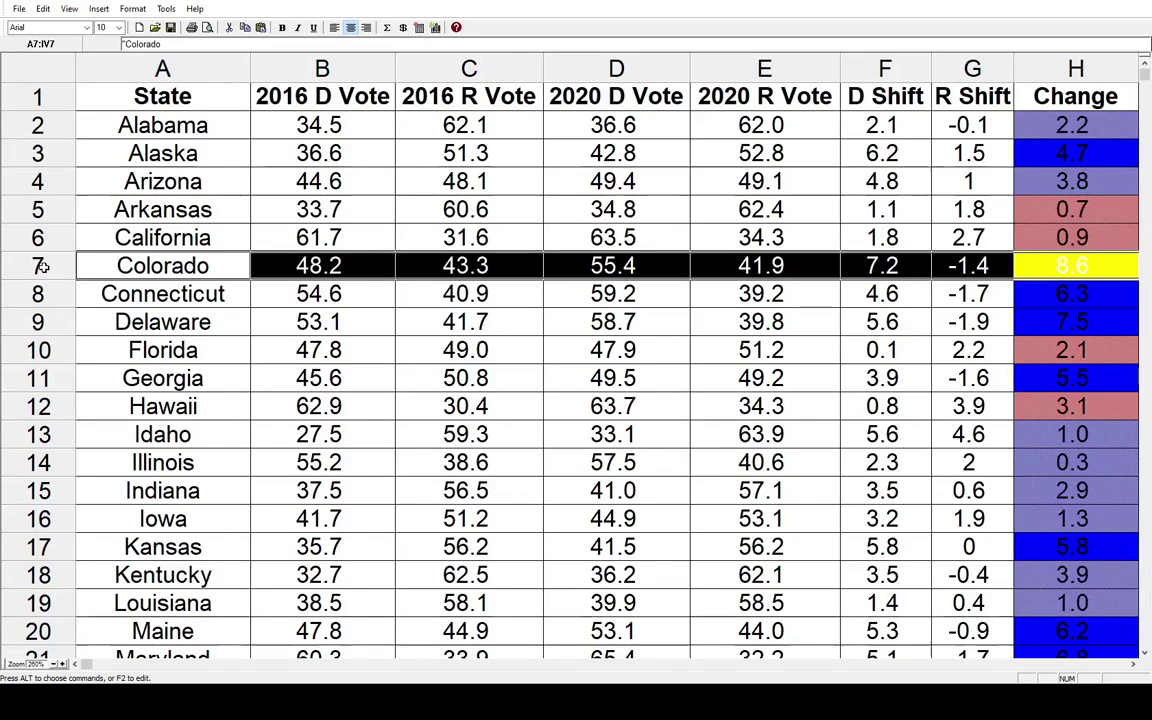
left_click(39, 293)
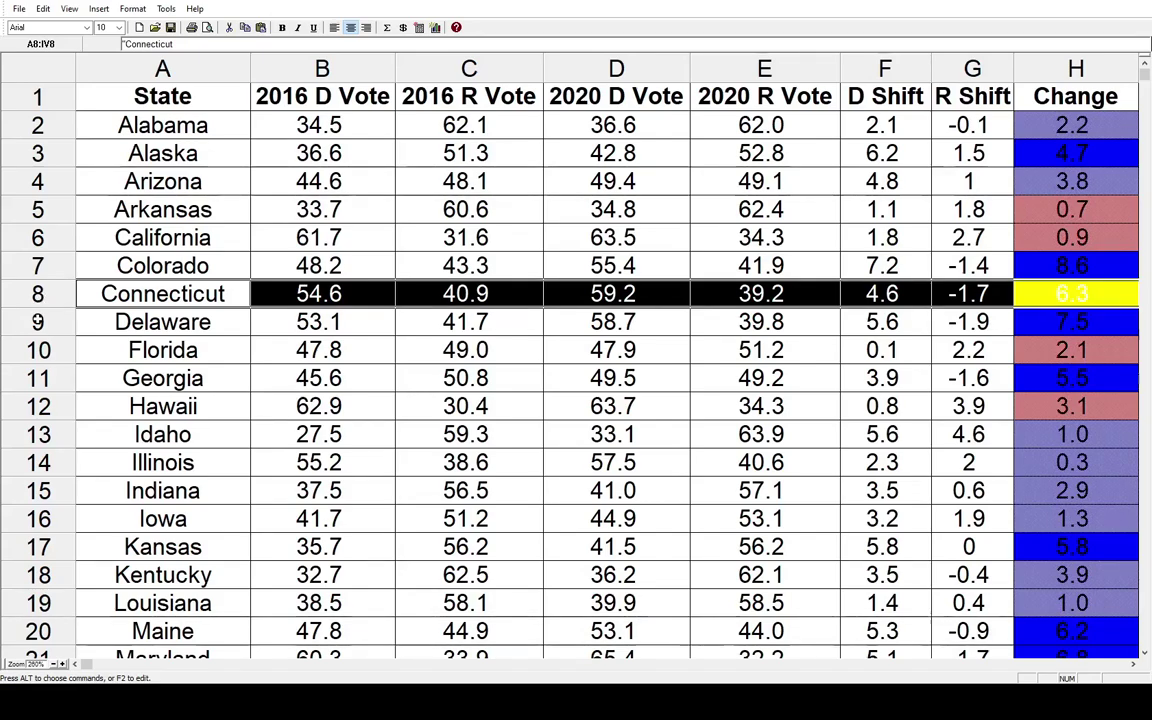
left_click(37, 321)
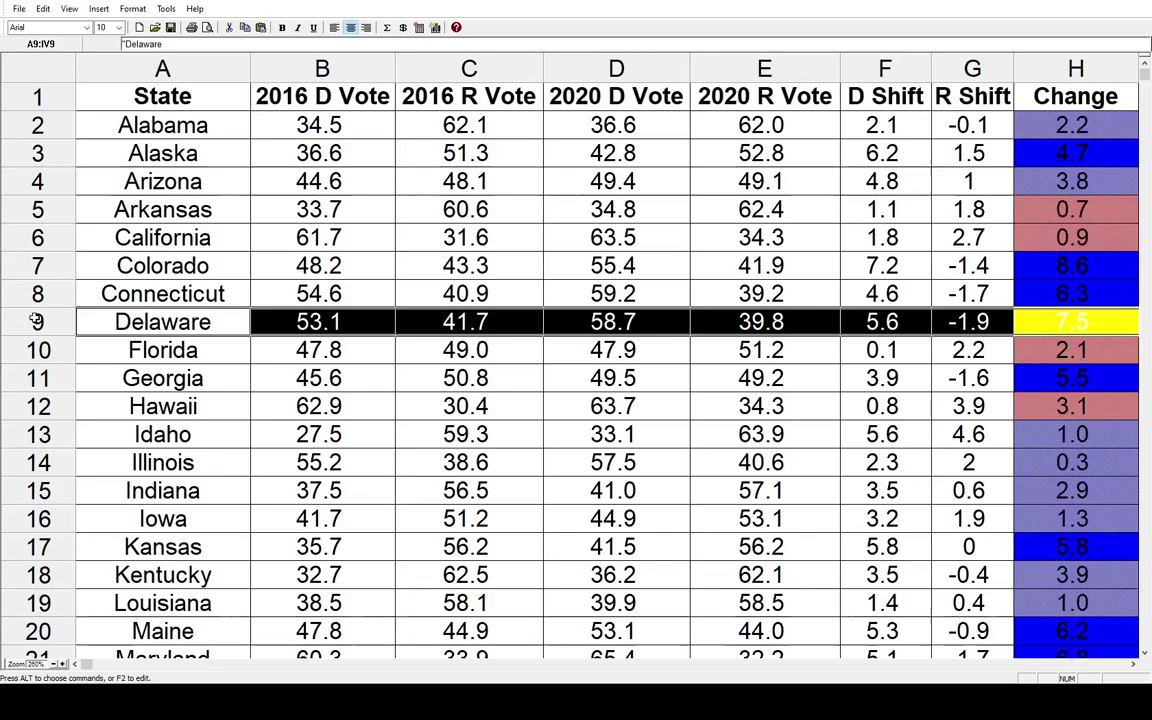
left_click(37, 349)
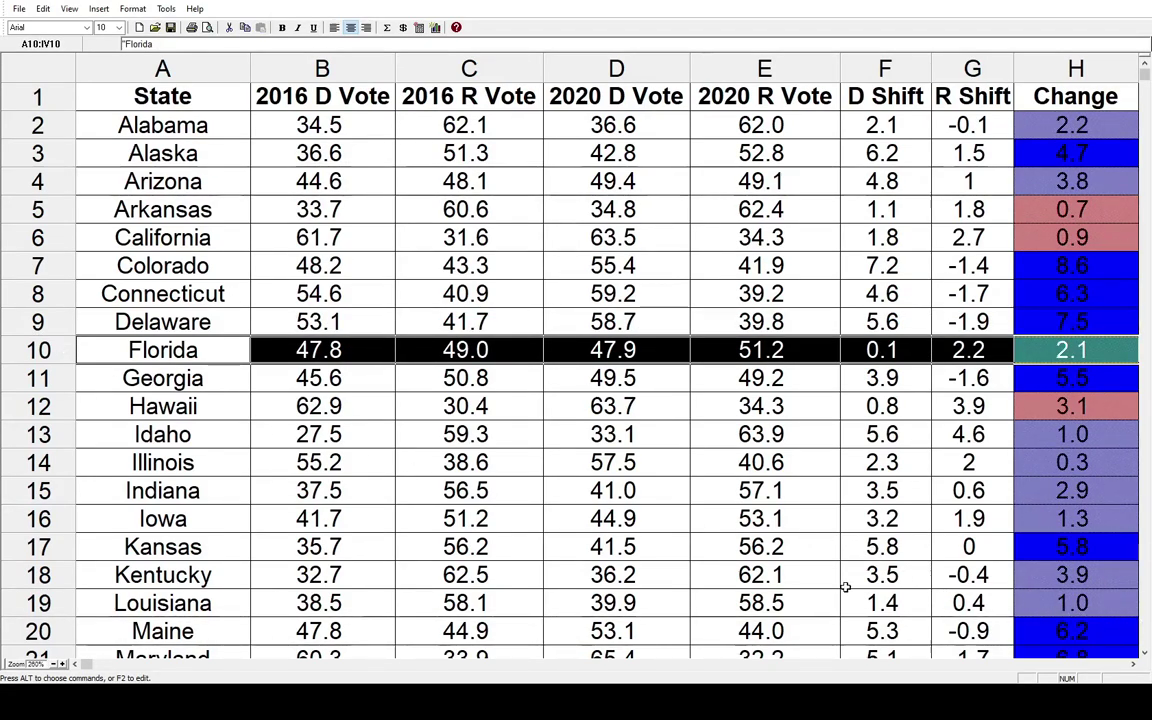
left_click(45, 378)
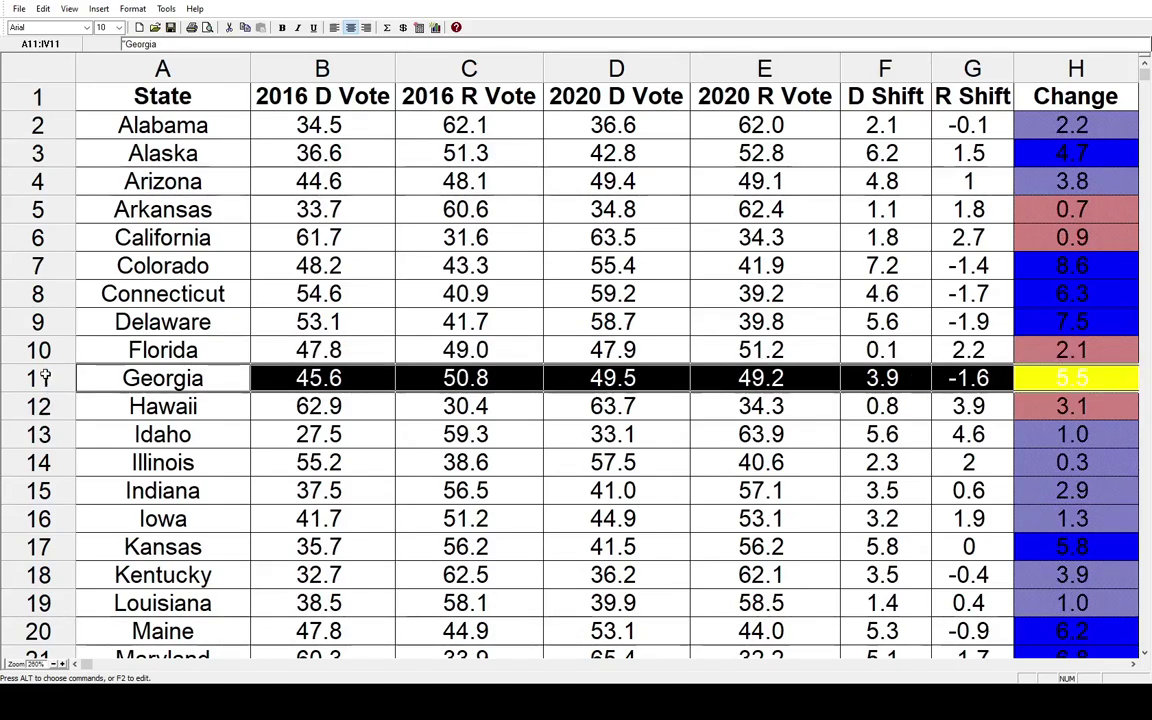
left_click(45, 406)
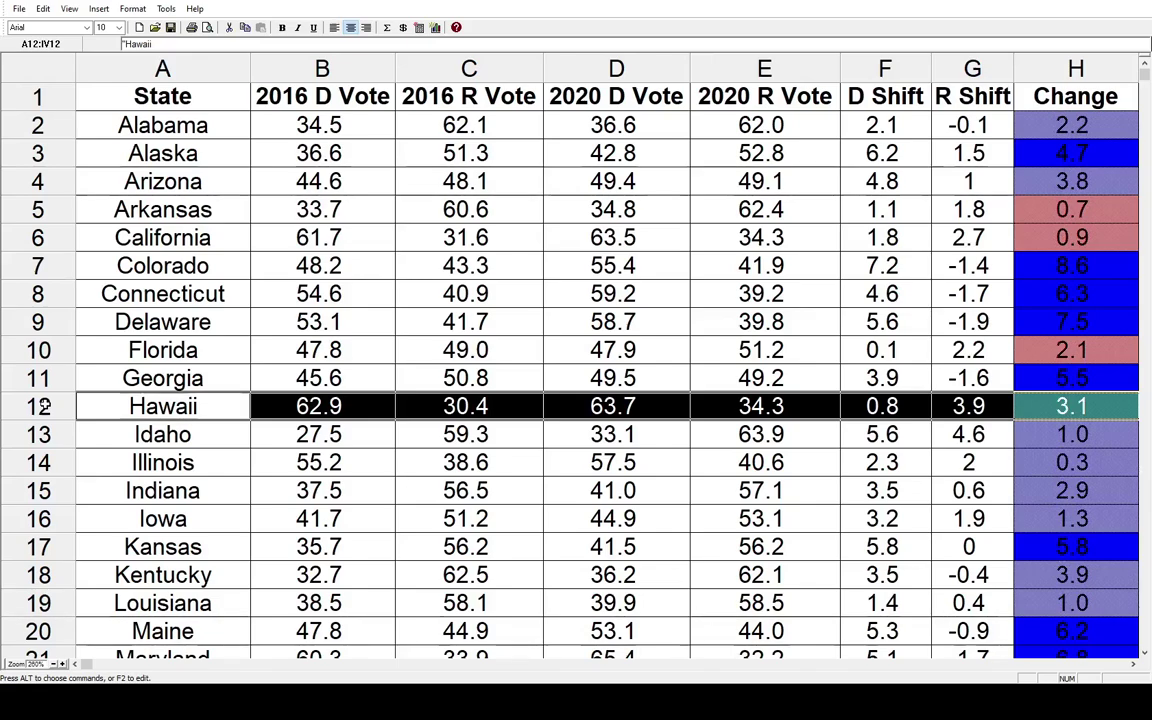
left_click(47, 421)
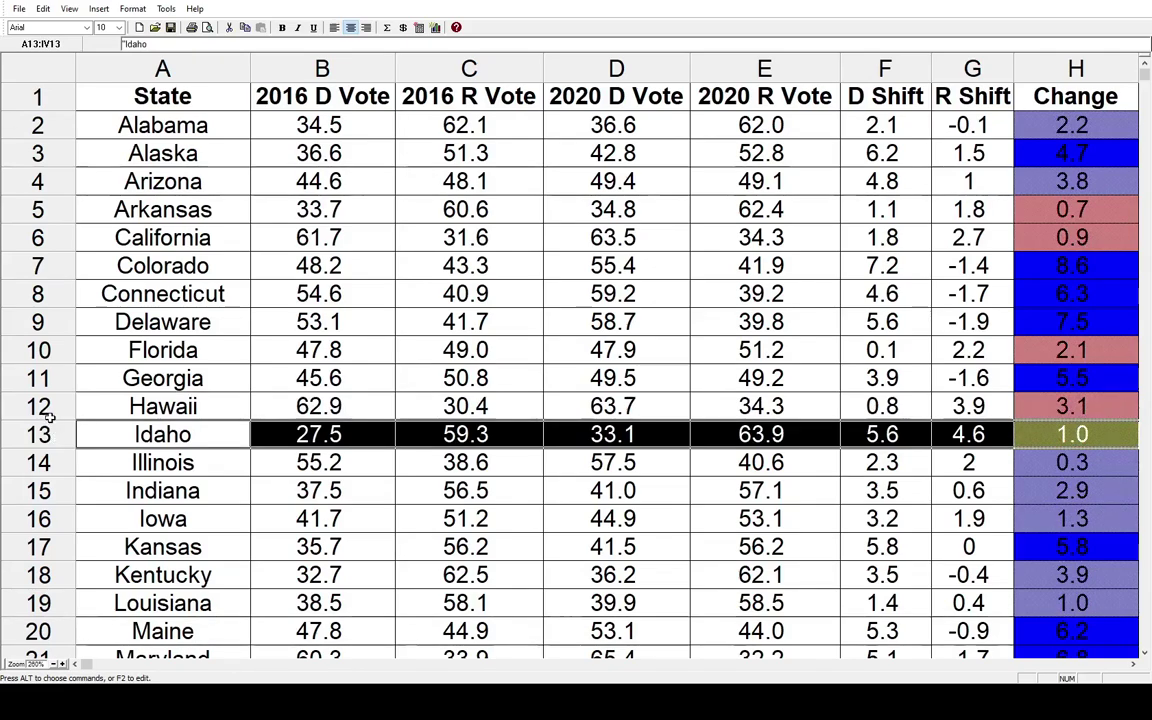
Step: Select the Illinois through Maryland rows in turn, then move down to Massachusetts
scroll(44, 406, "down", 1)
left_click(50, 433)
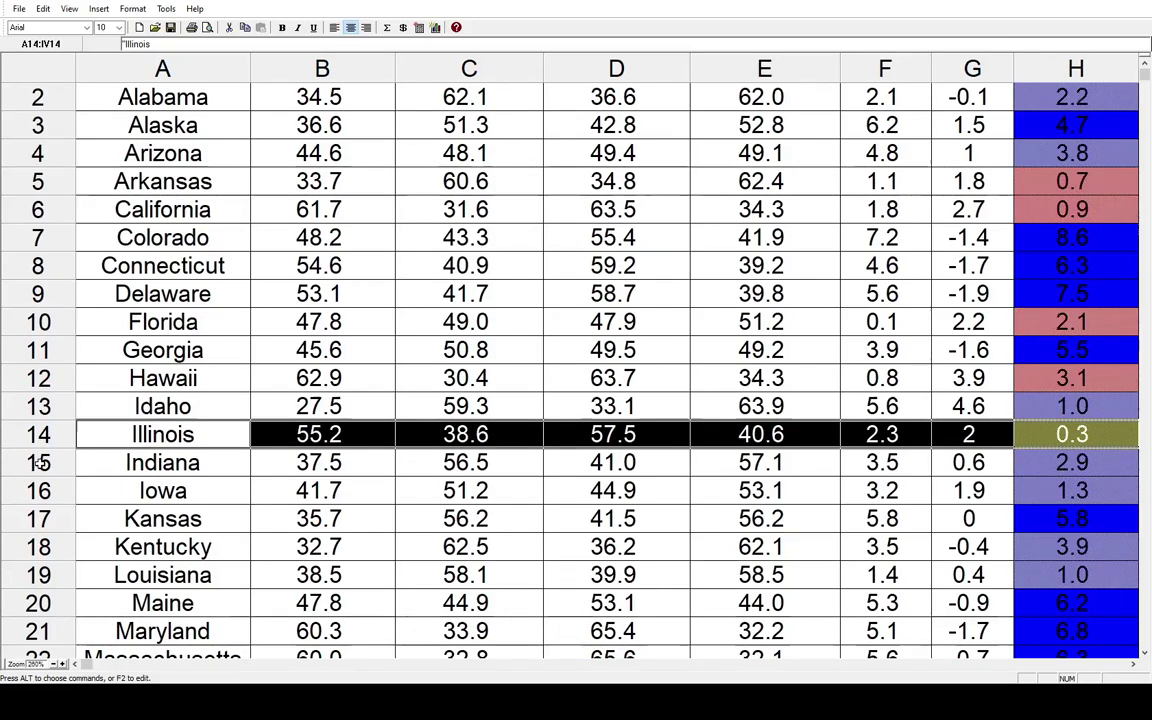
left_click(42, 462)
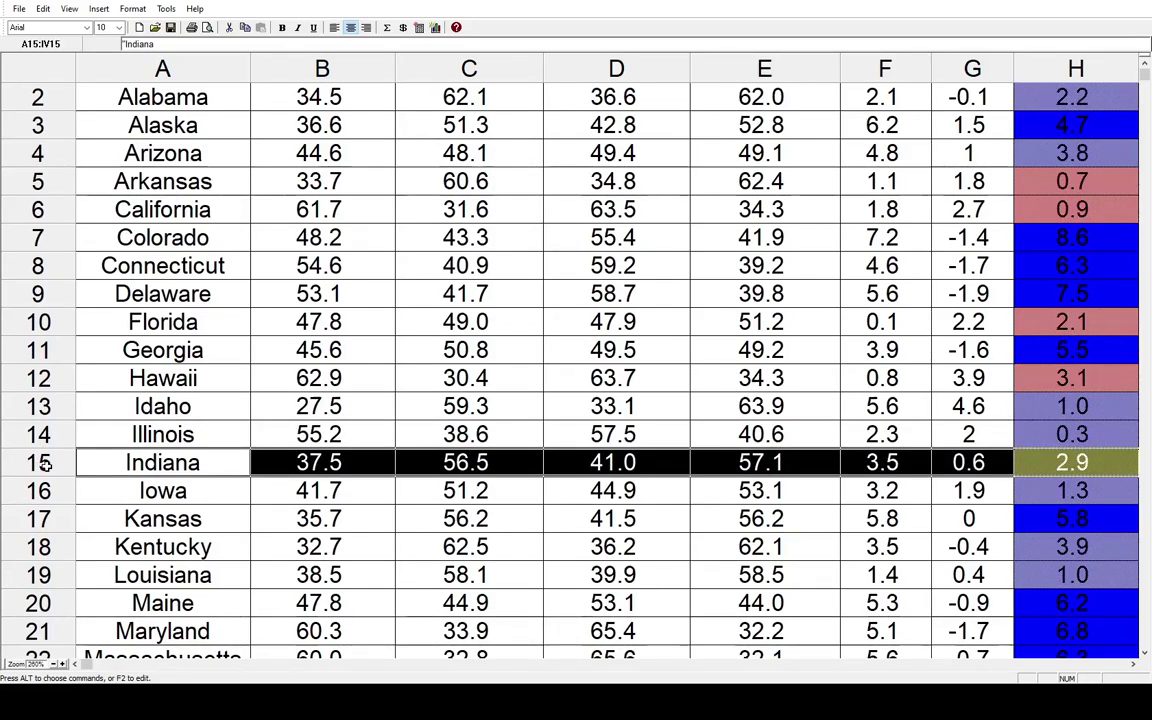
left_click(42, 490)
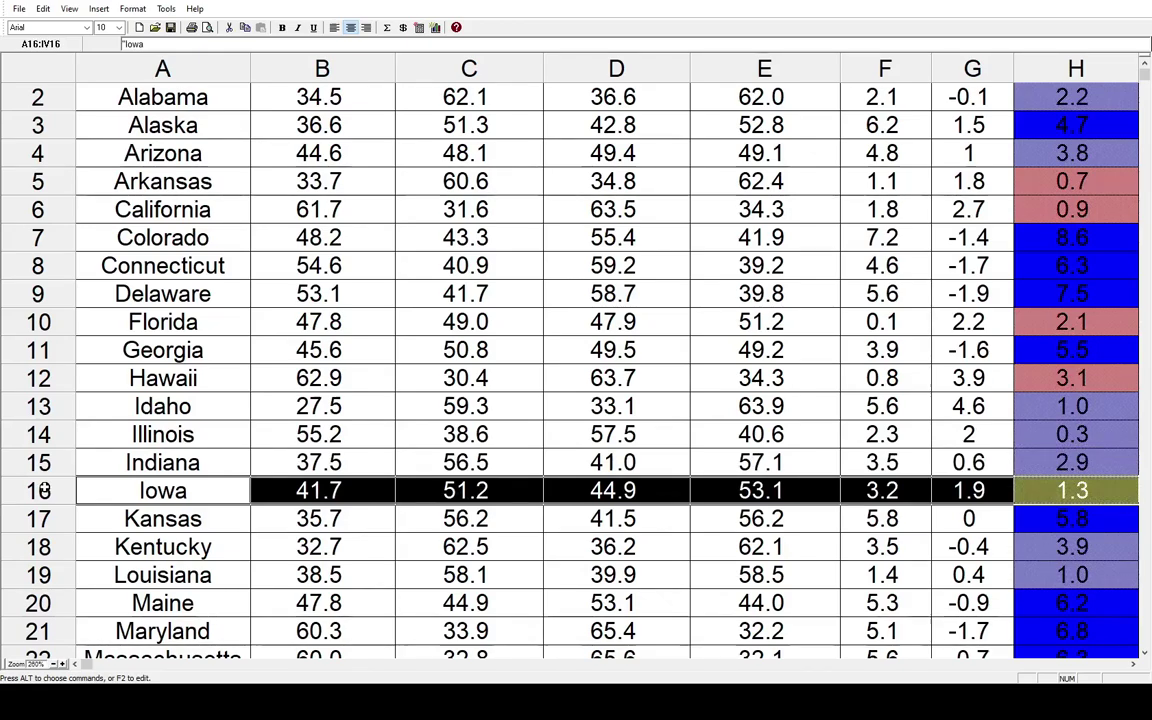
left_click(44, 518)
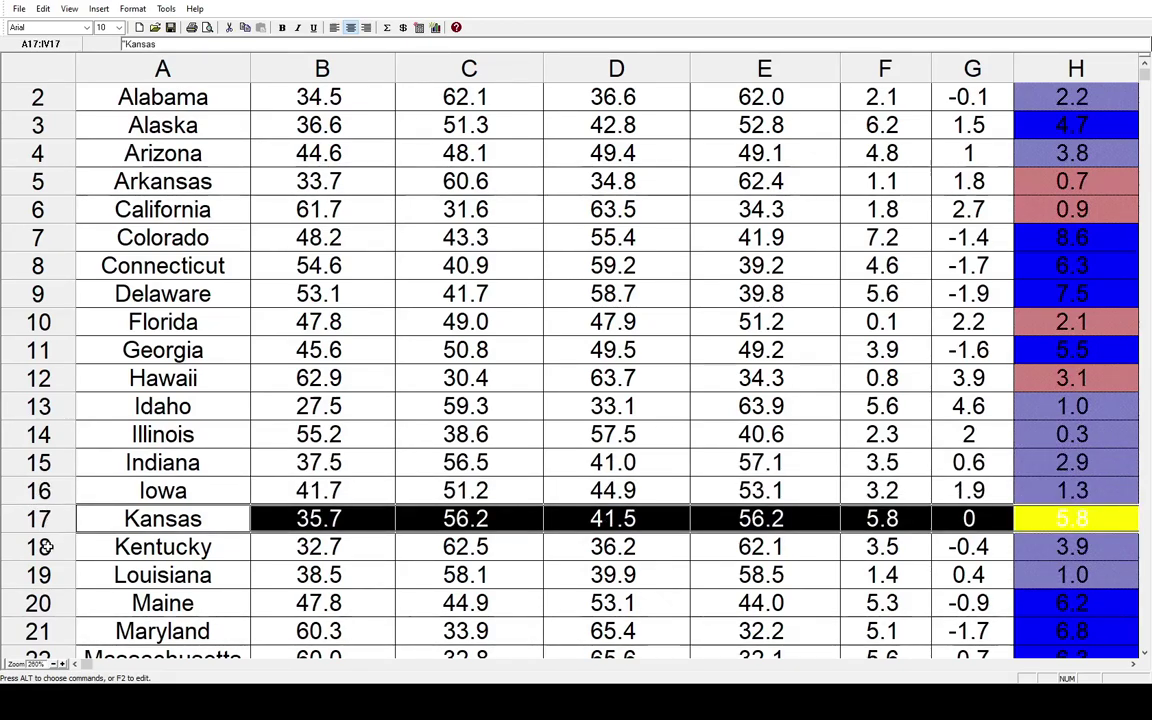
left_click(44, 546)
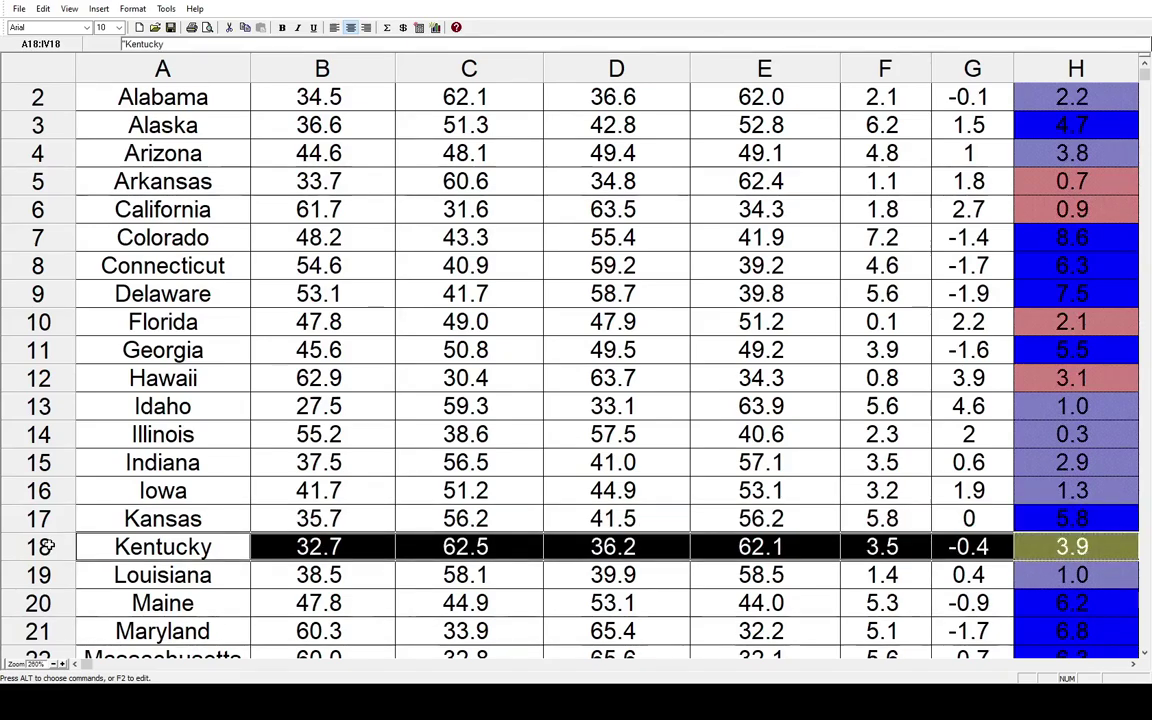
scroll(44, 545, "down", 2)
scroll(44, 543, "down", 1)
left_click(44, 490)
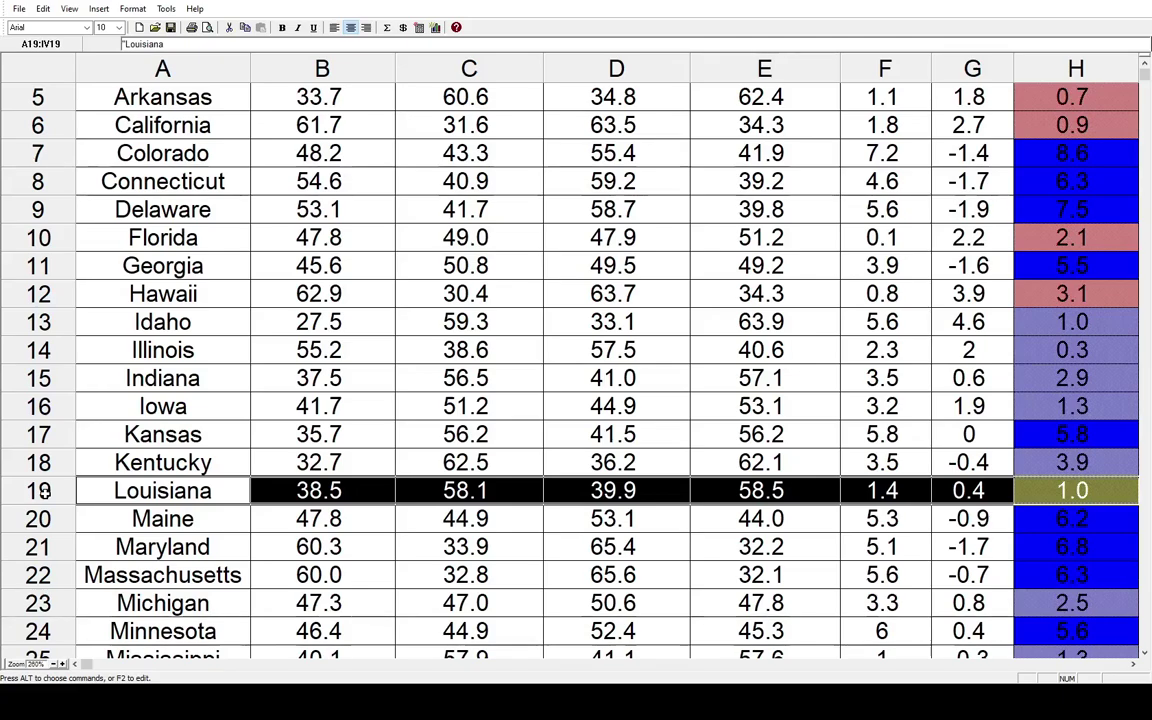
left_click(46, 518)
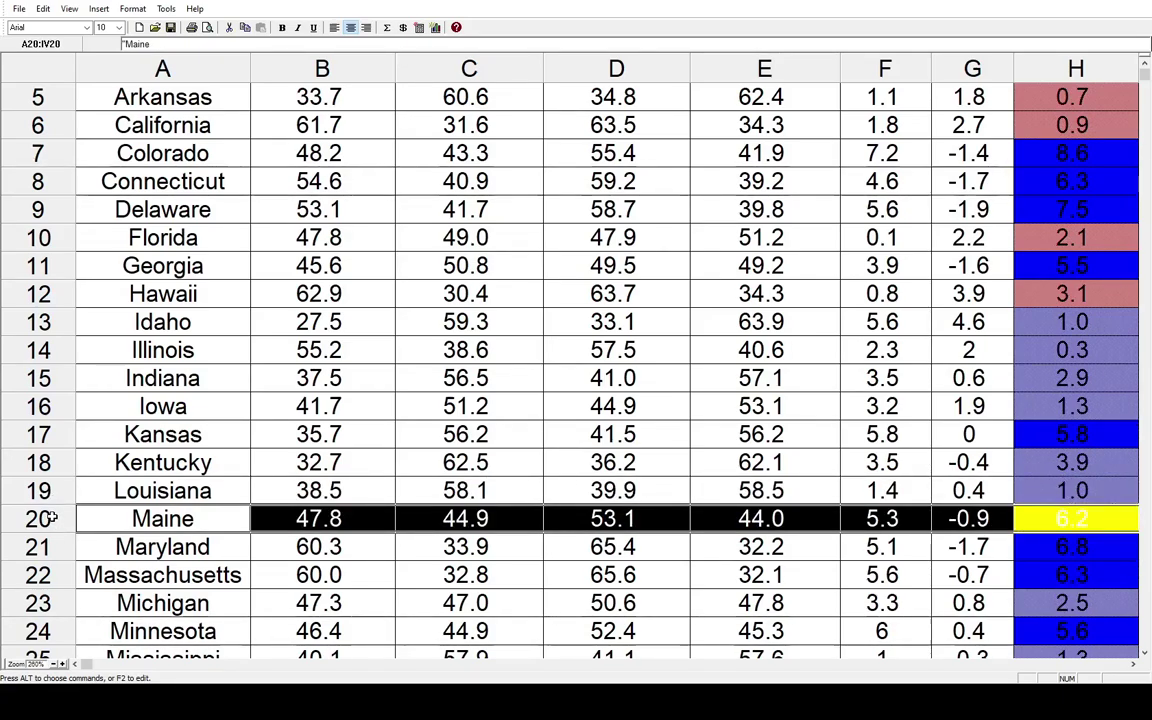
left_click(48, 546)
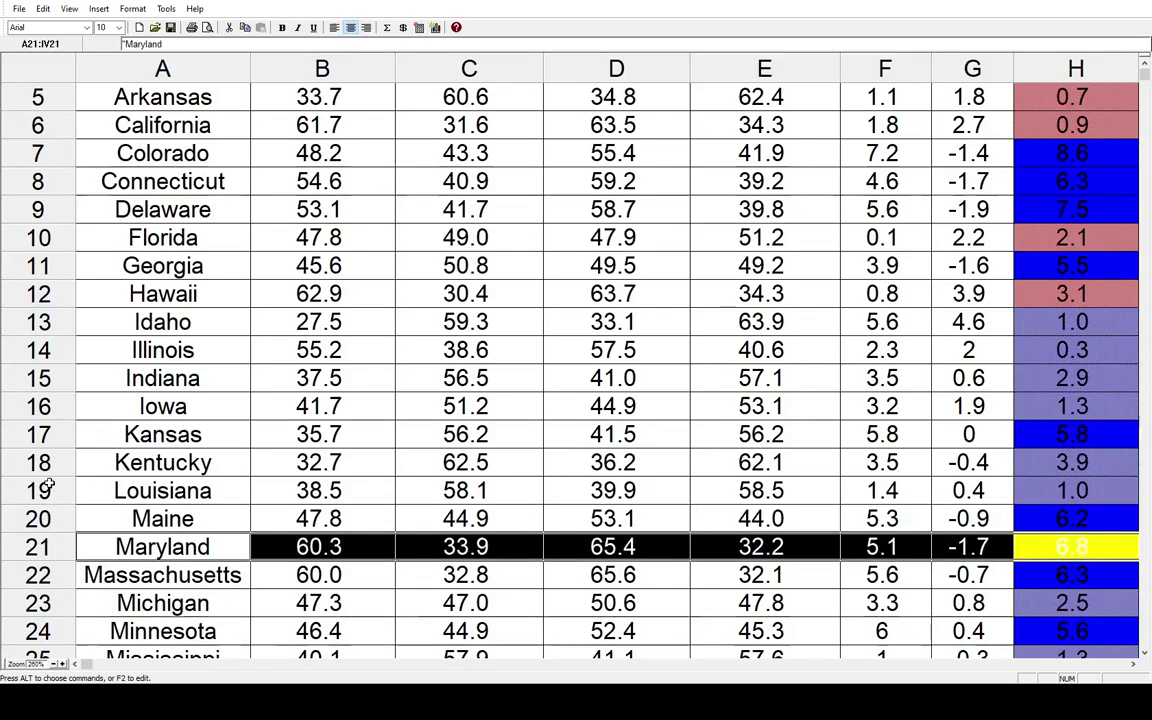
key("Down")
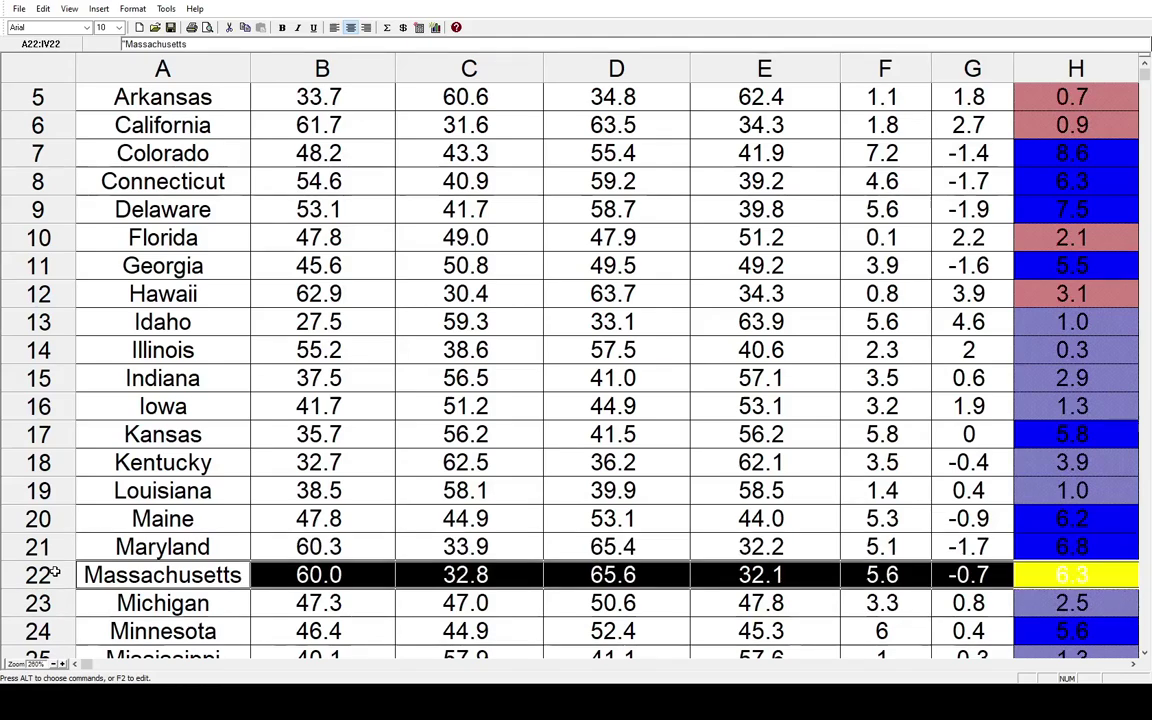
Step: Select the Michigan, Minnesota, Mississippi, Missouri, Montana and Nebraska rows in turn
scroll(48, 515, "down", 1)
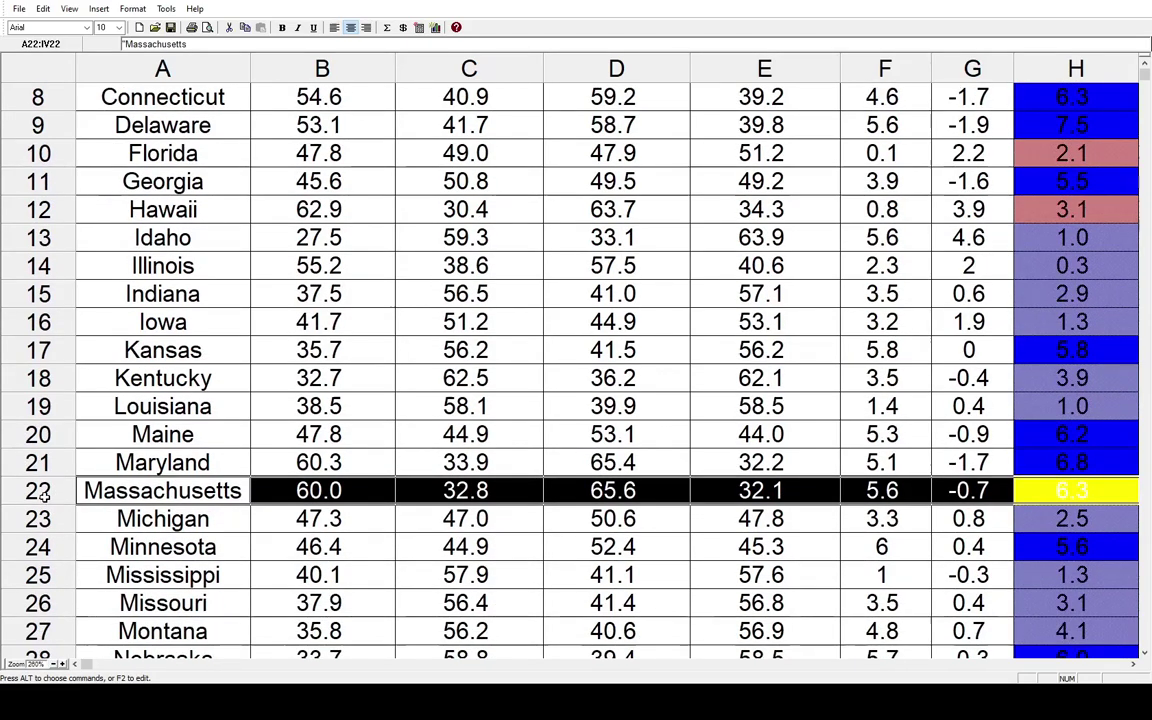
left_click(45, 521)
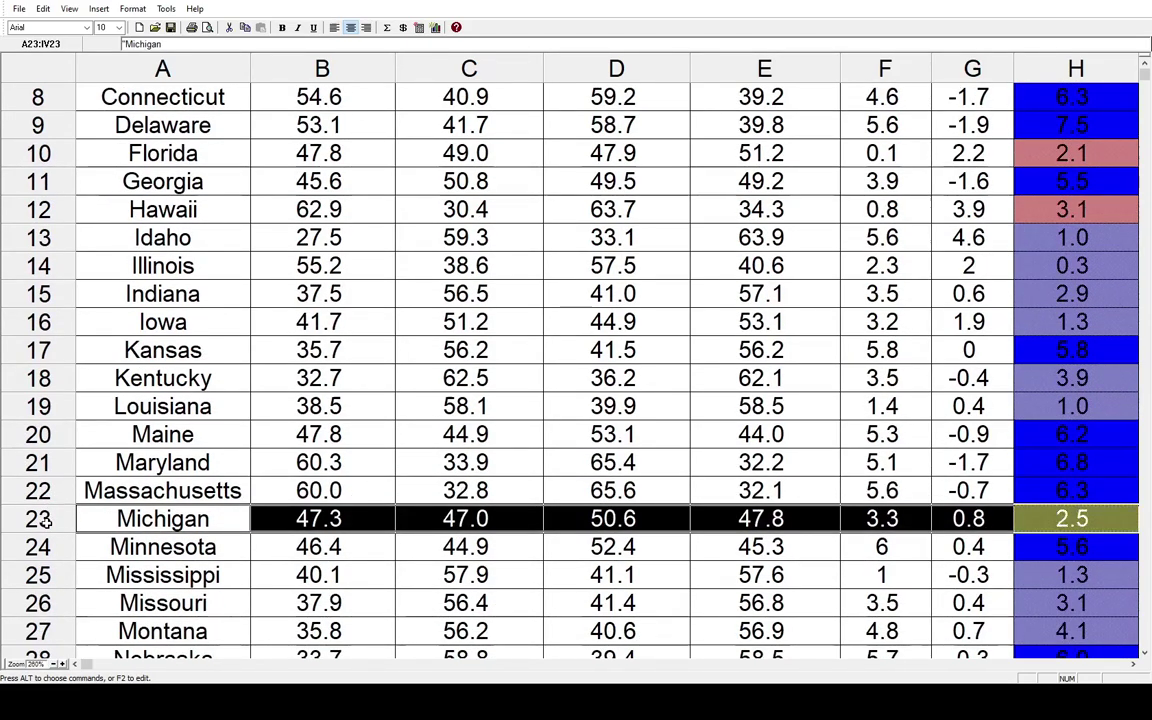
left_click(47, 547)
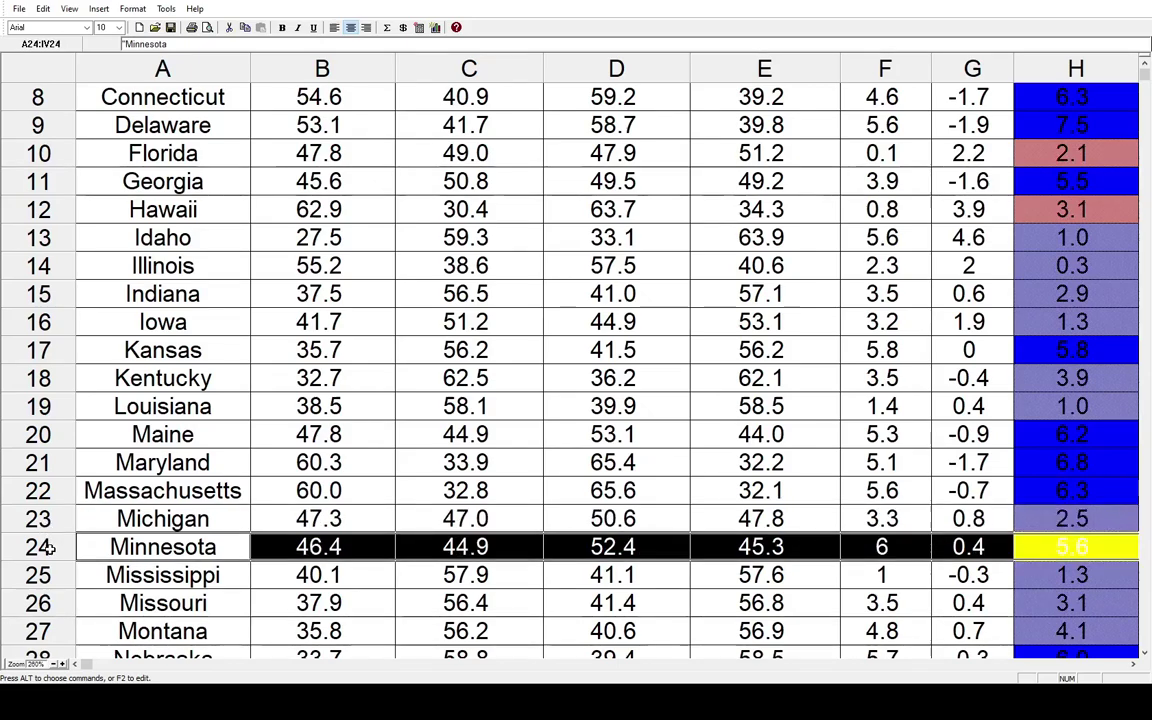
scroll(48, 535, "down", 2)
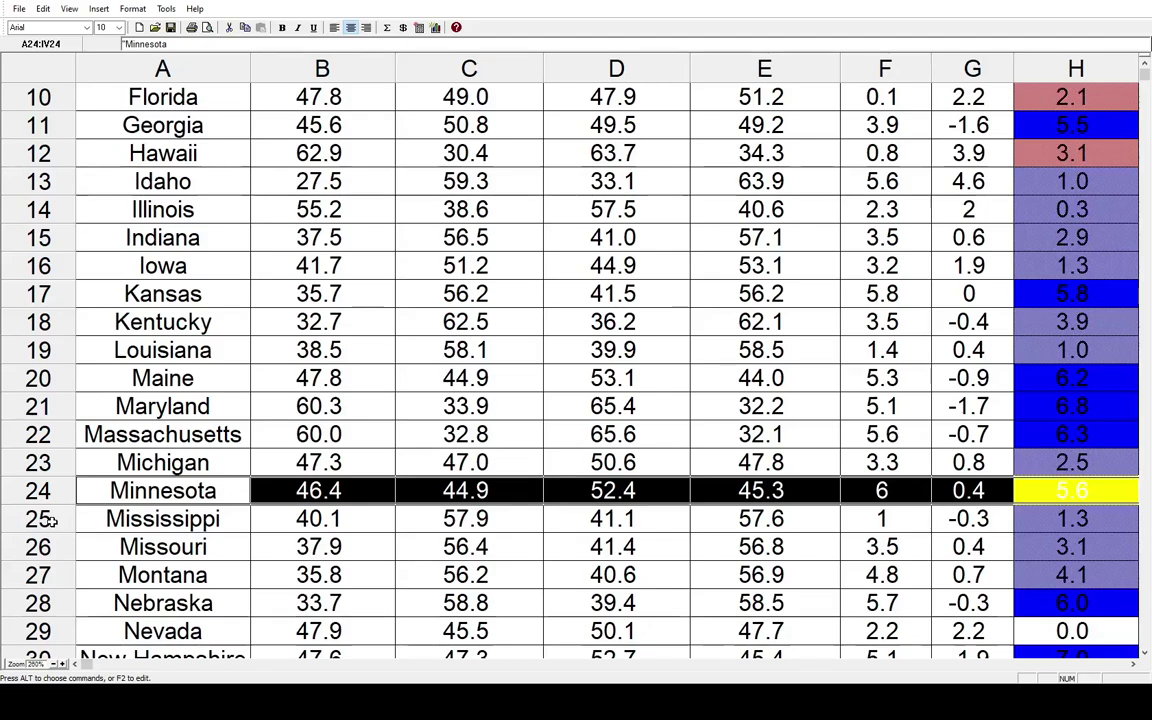
left_click(47, 519)
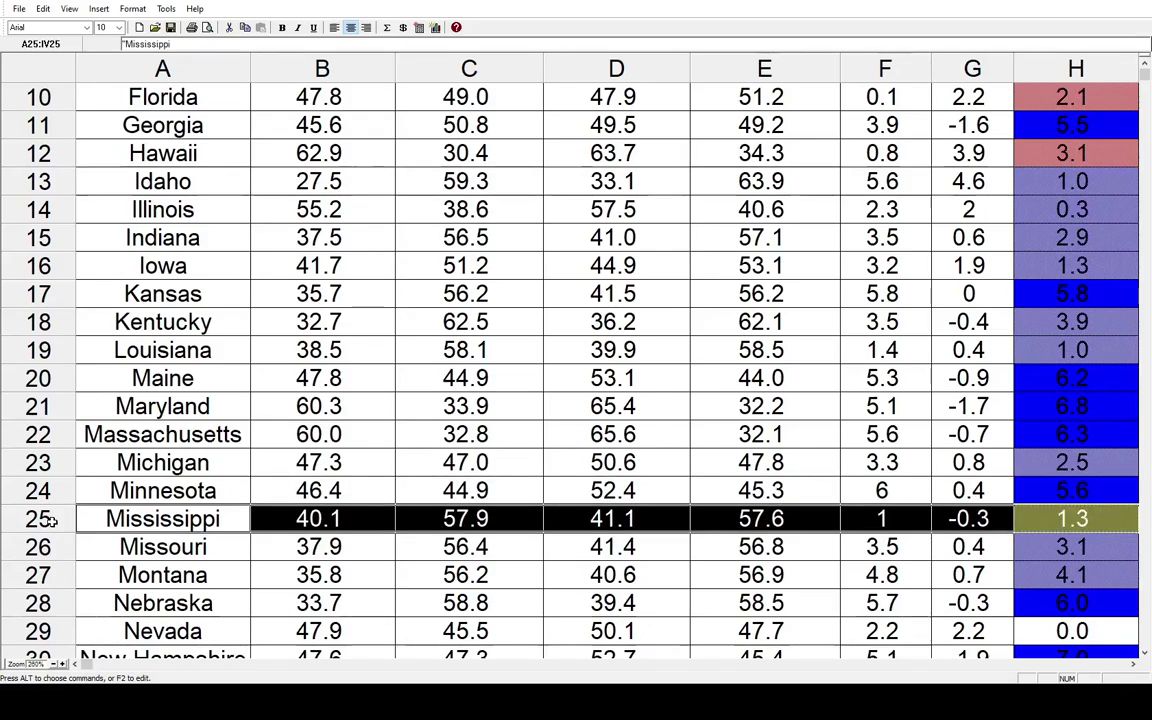
left_click(47, 547)
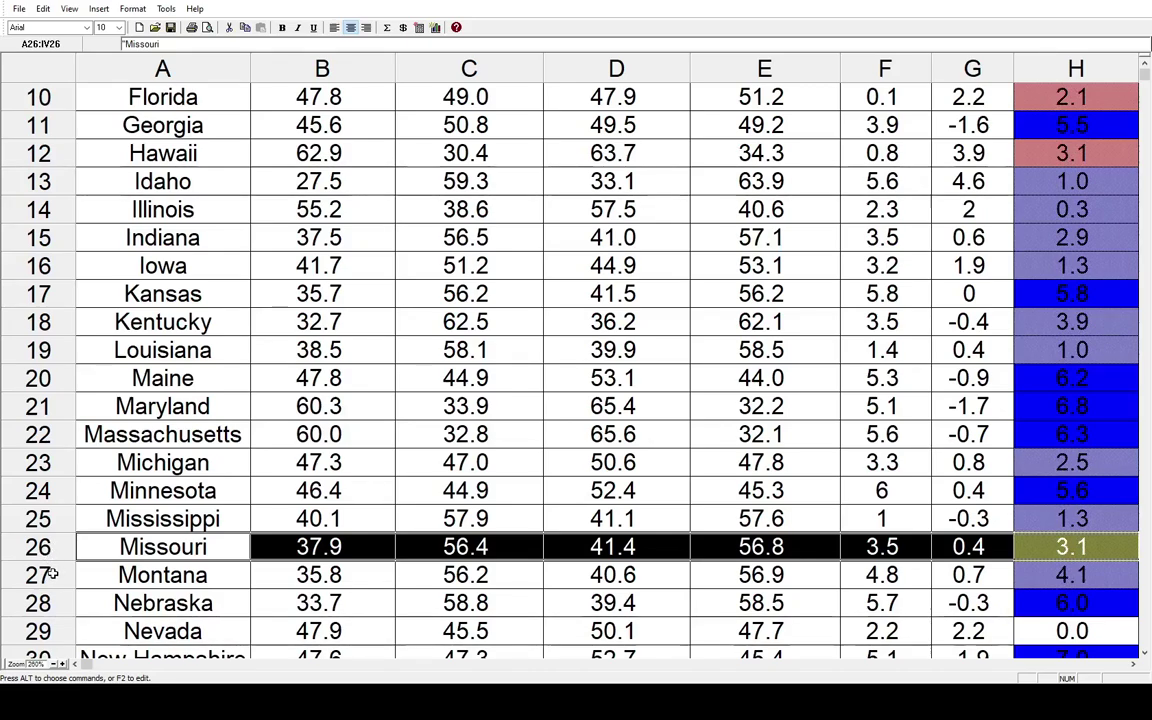
left_click(50, 575)
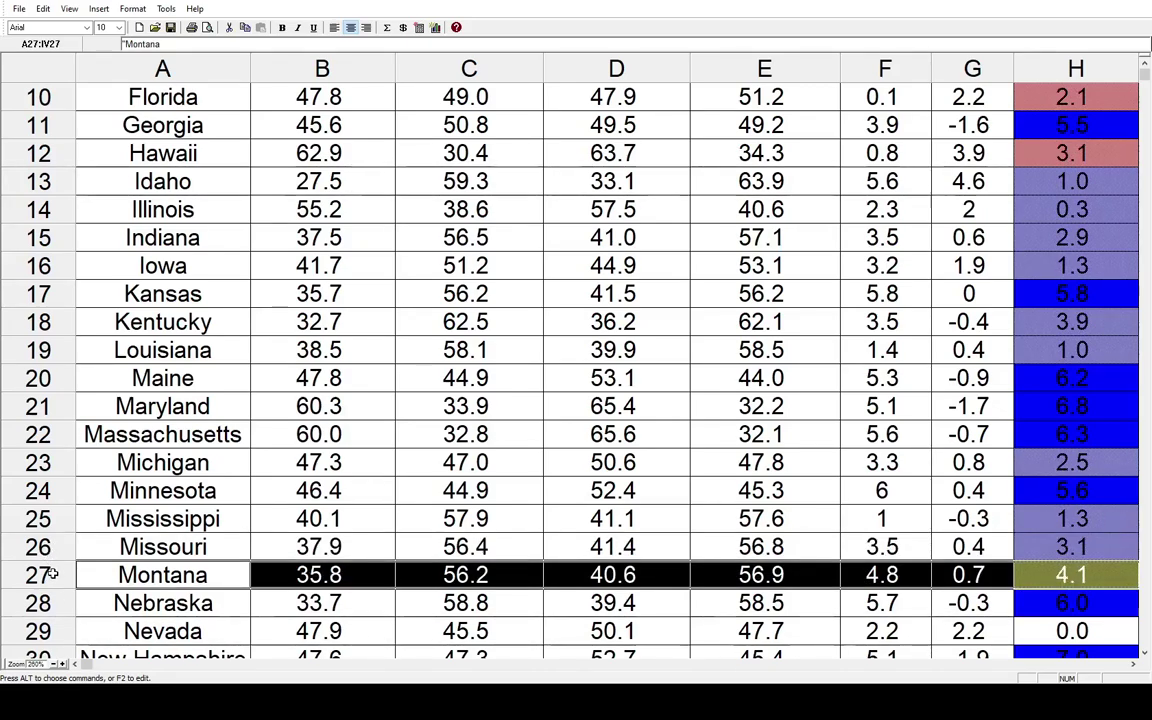
left_click(50, 603)
Step: Select the Nevada through North Carolina rows in turn
scroll(55, 518, "down", 2)
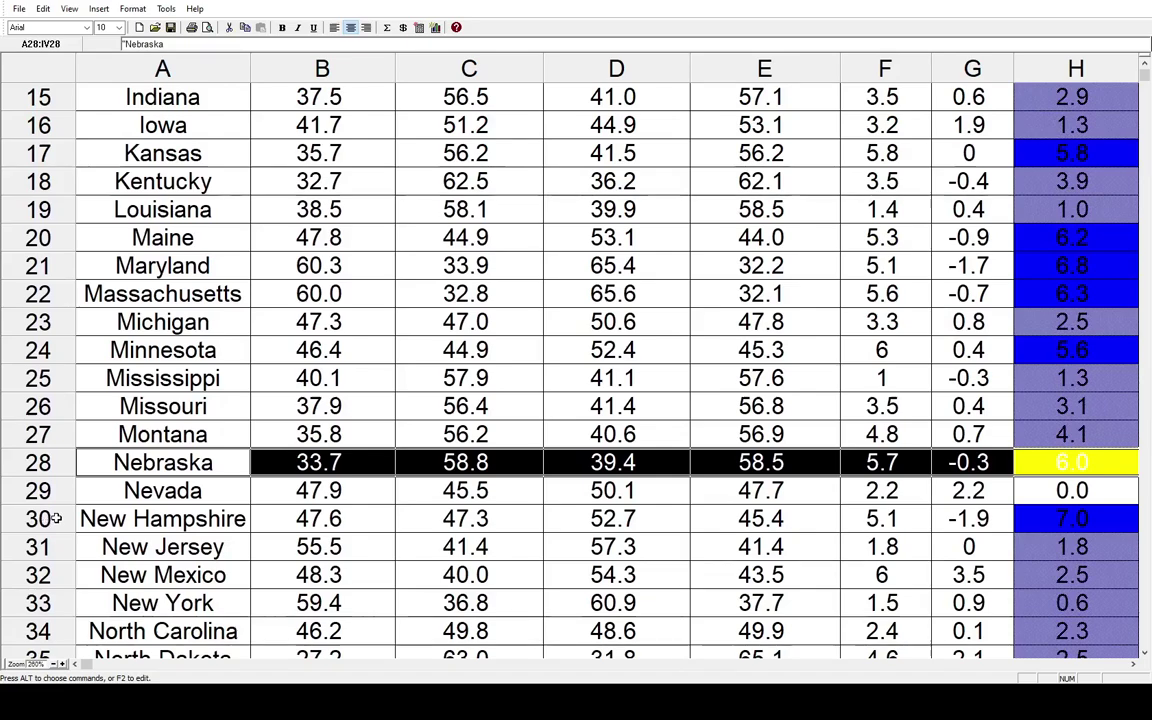
scroll(55, 518, "down", 1)
left_click(50, 465)
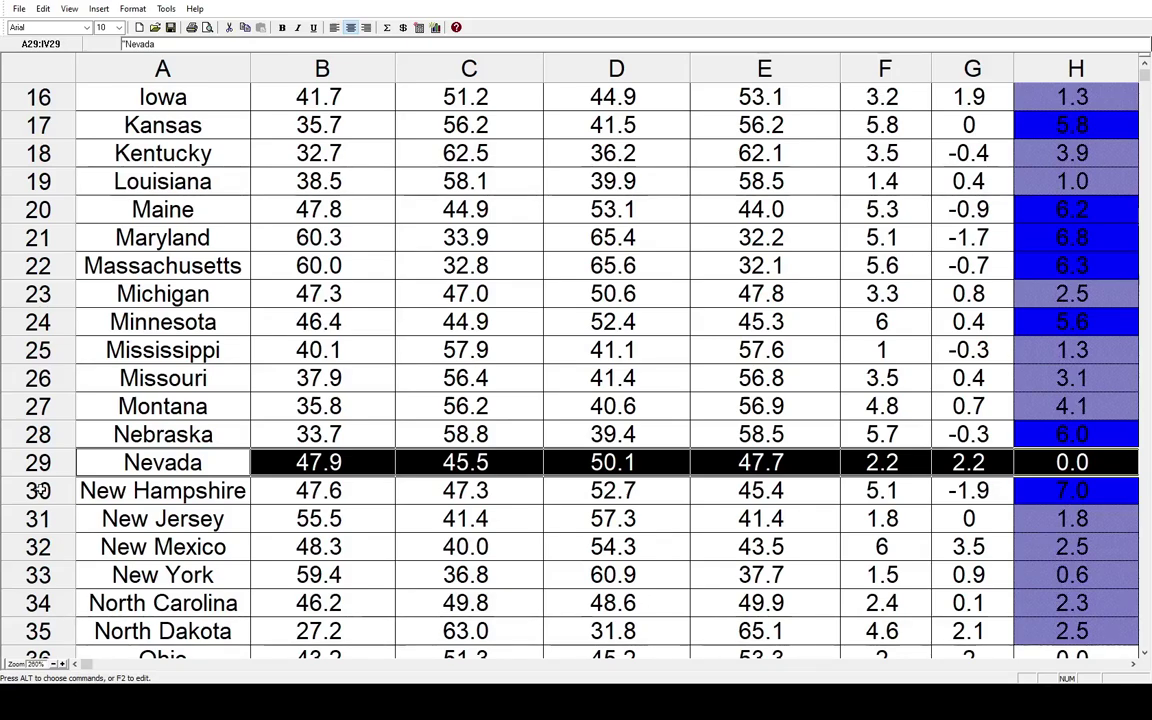
left_click(40, 490)
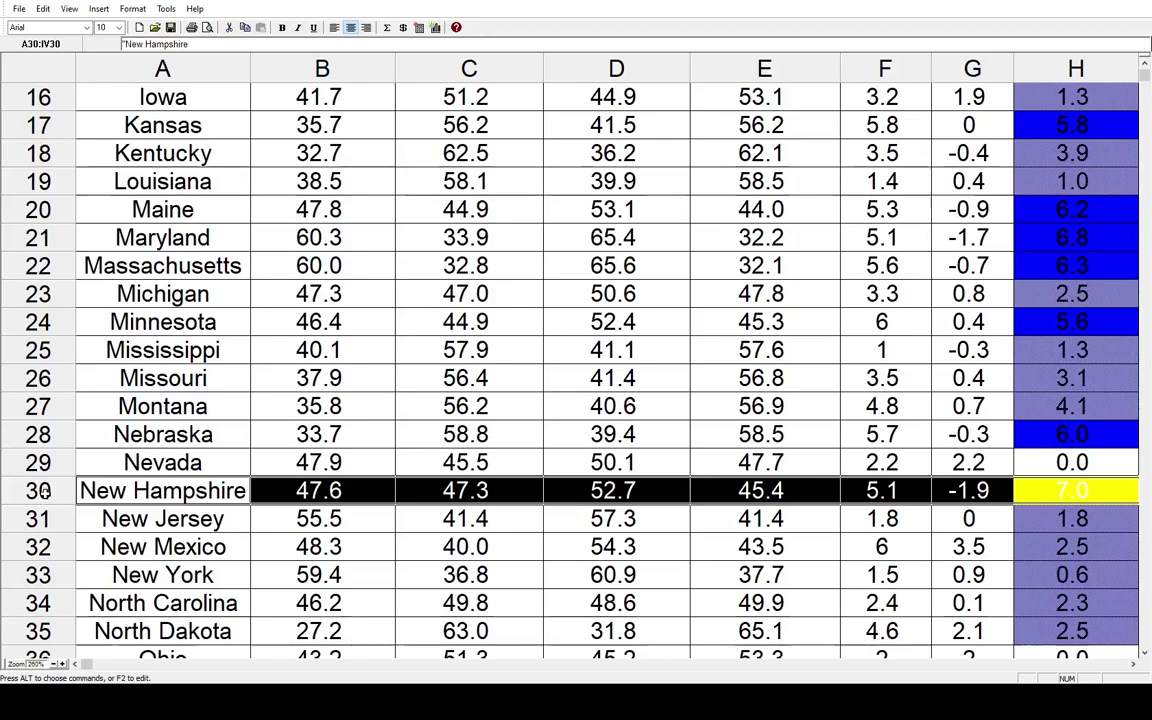
left_click(40, 518)
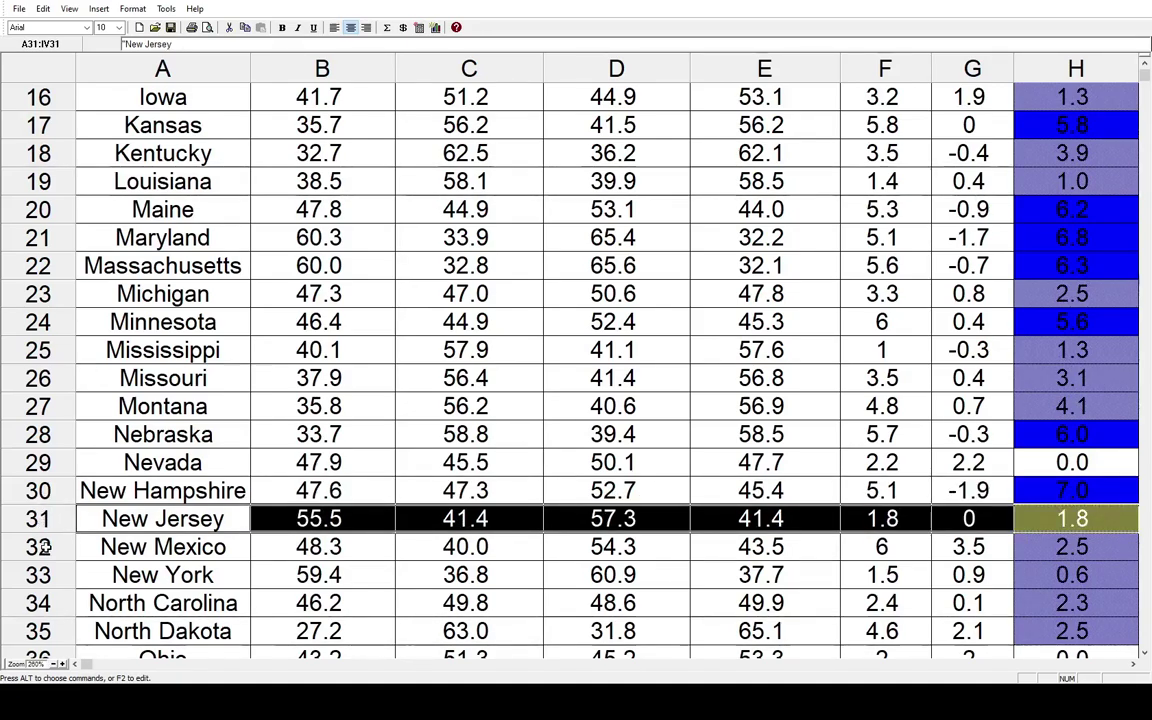
left_click(44, 547)
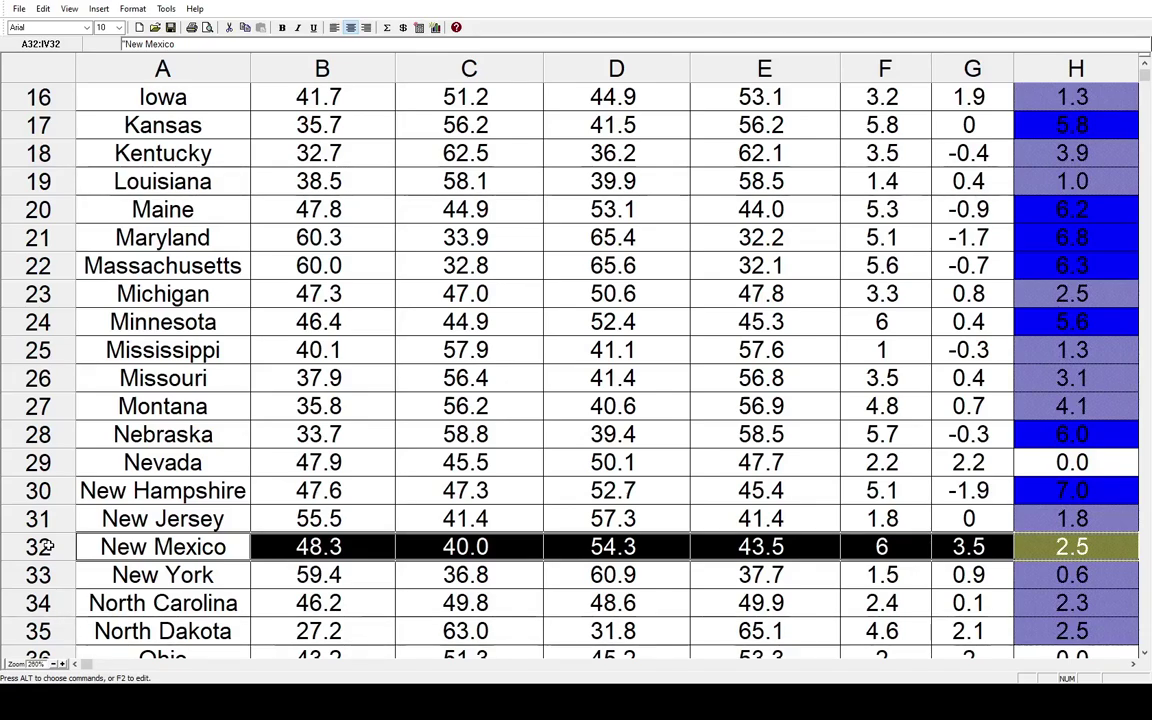
left_click(48, 574)
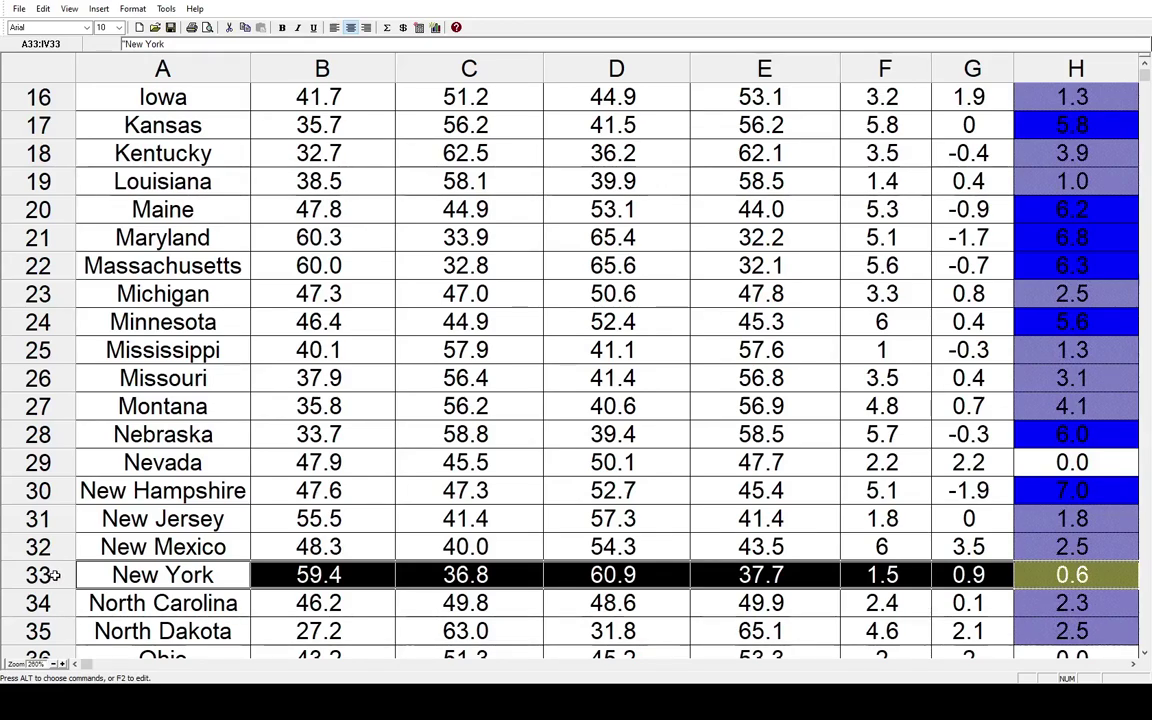
left_click(45, 602)
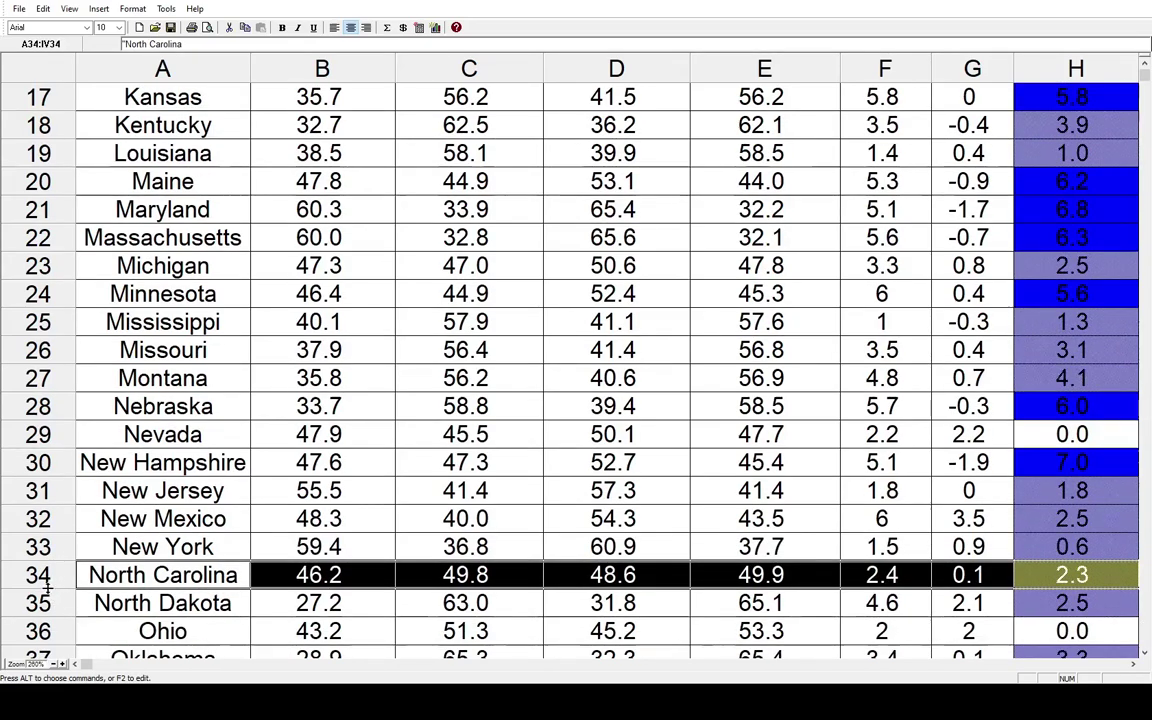
Step: Select the North Dakota, Ohio, Oklahoma, Oregon and Pennsylvania rows in turn
scroll(47, 590, "down", 4)
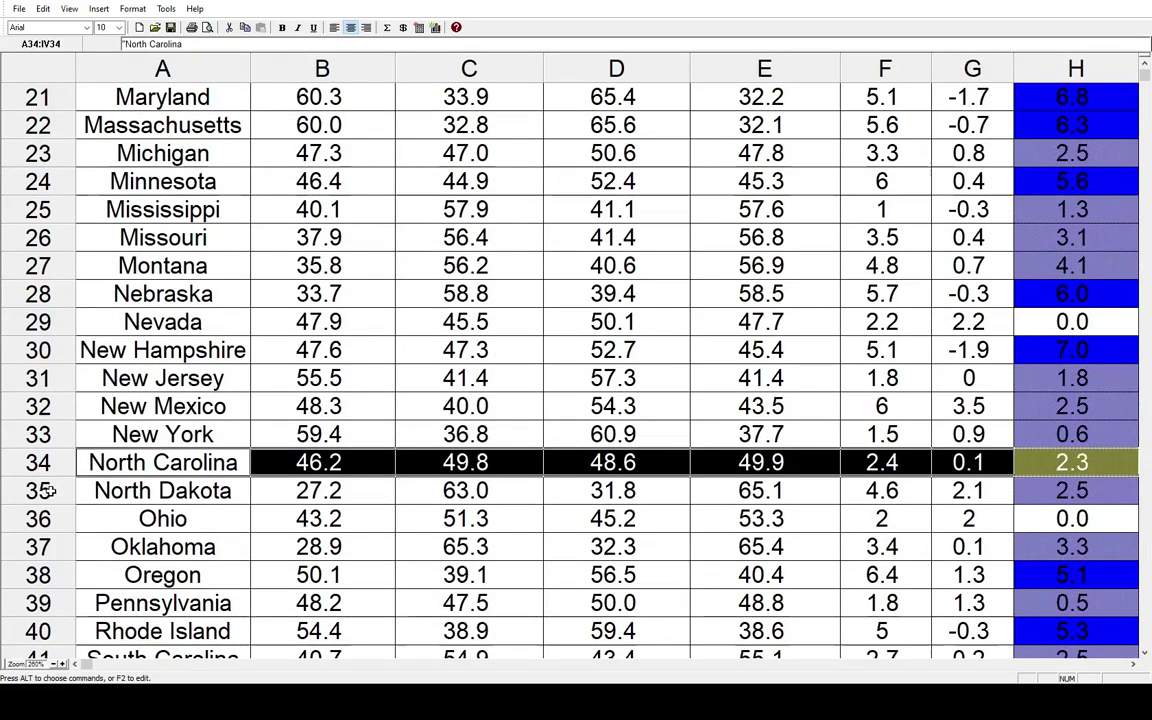
left_click(45, 490)
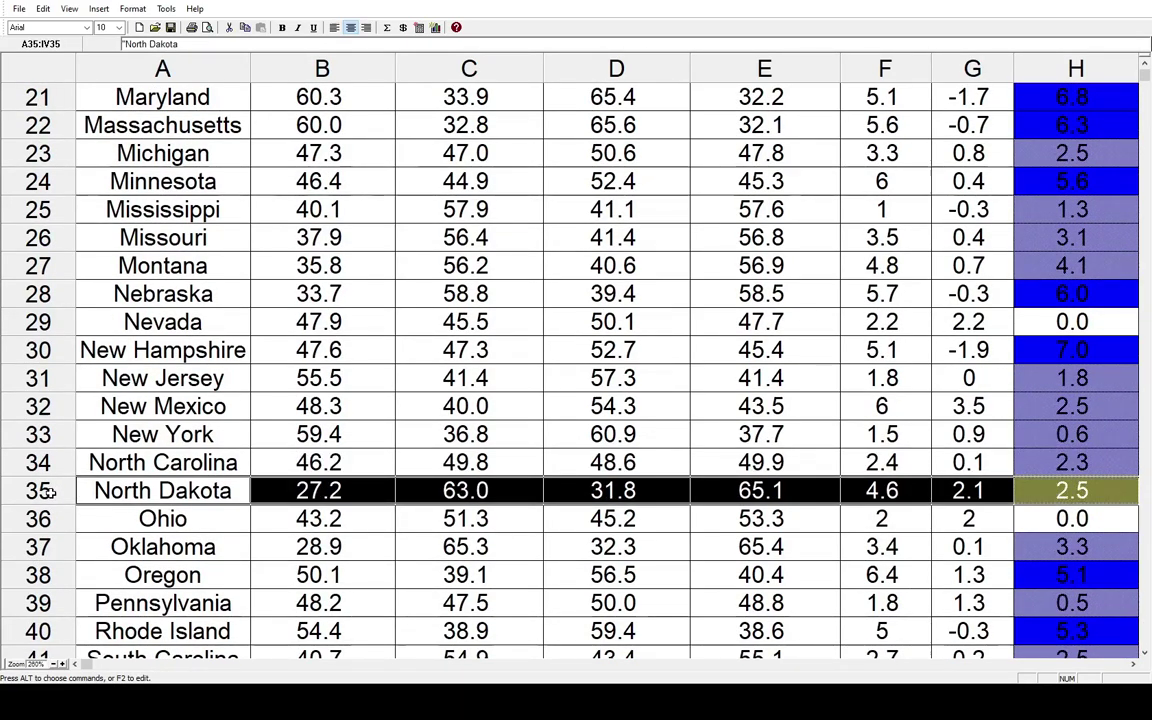
left_click(50, 518)
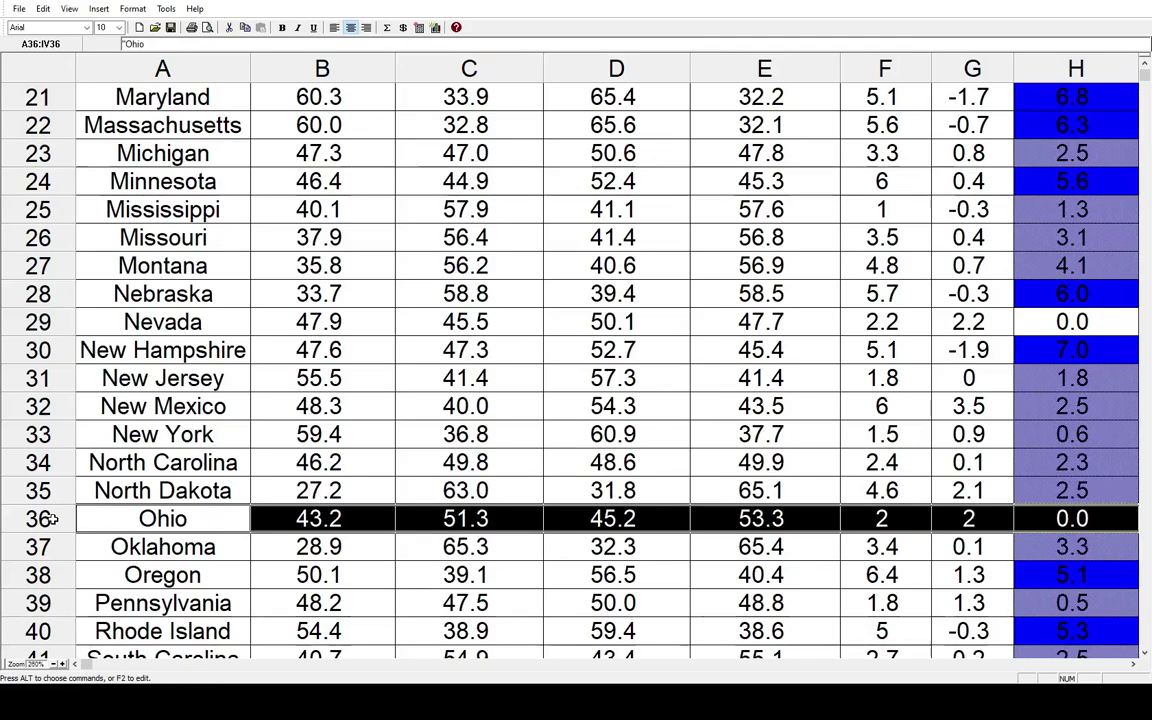
scroll(50, 518, "down", 1)
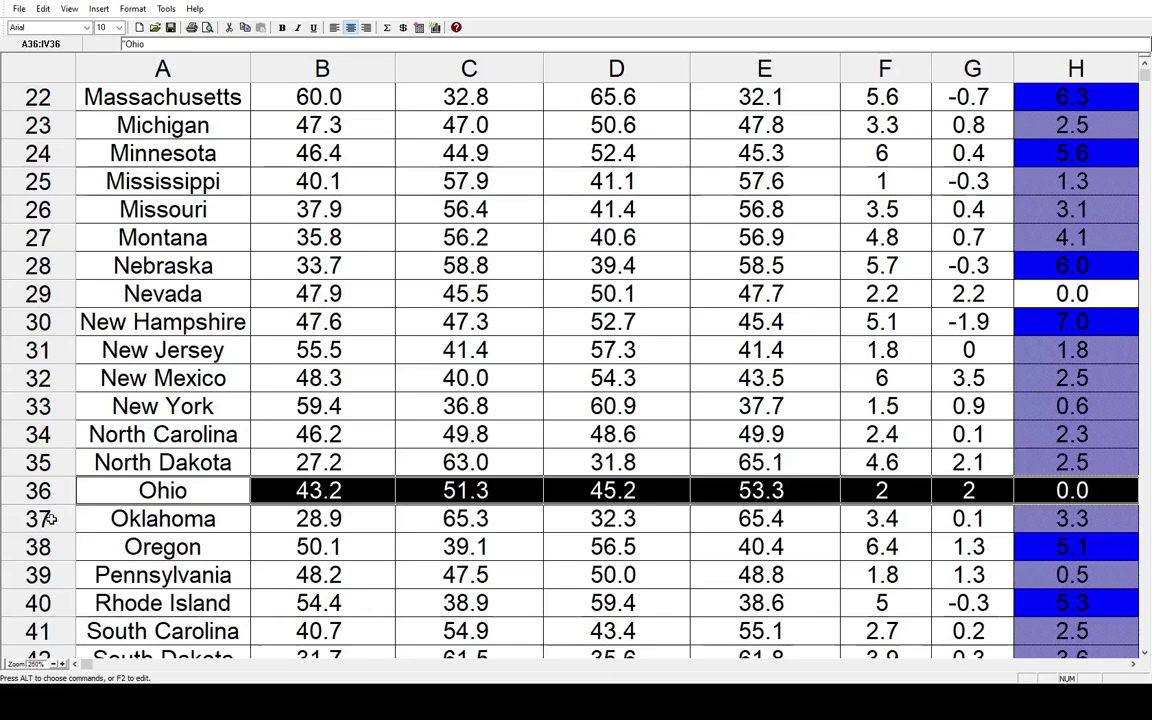
left_click(50, 518)
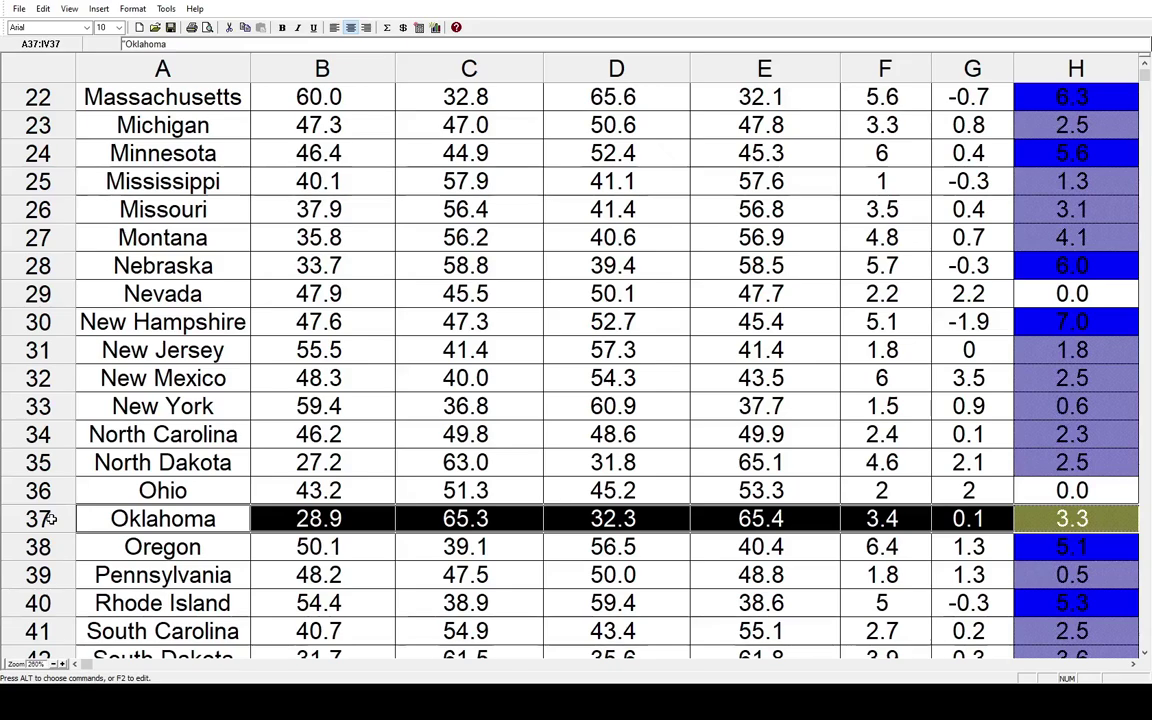
left_click(50, 546)
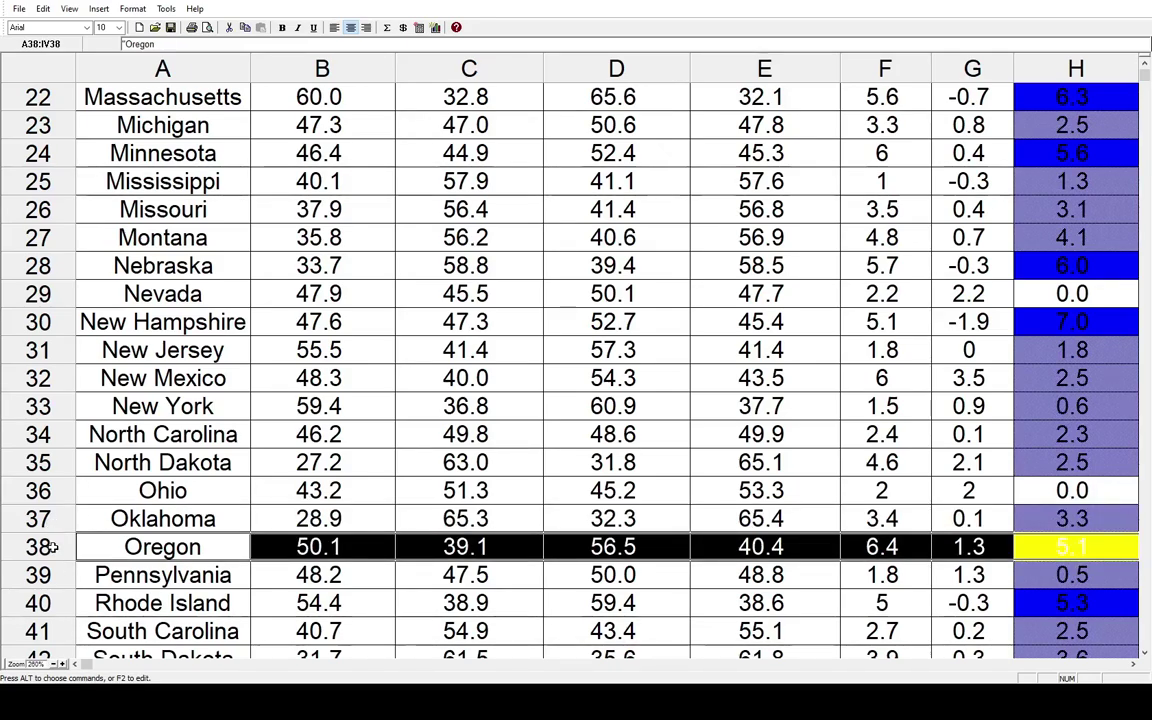
scroll(50, 546, "down", 1)
left_click(45, 546)
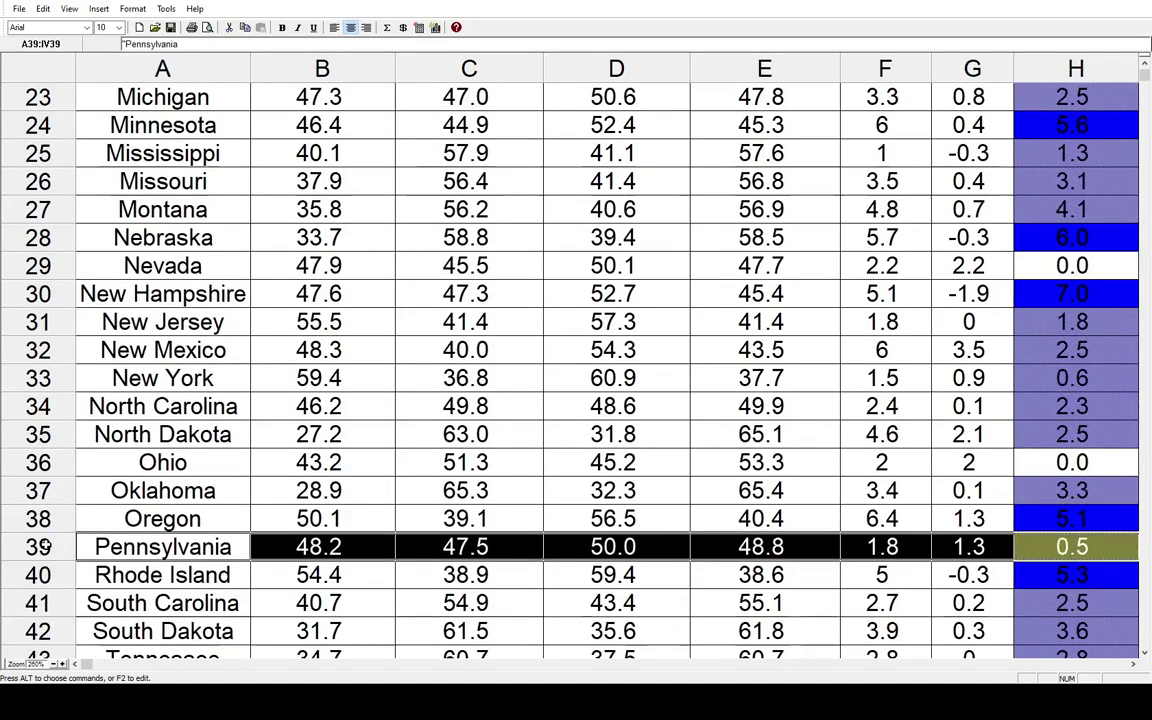
Step: Select the Rhode Island through Utah rows in turn
scroll(45, 546, "down", 1)
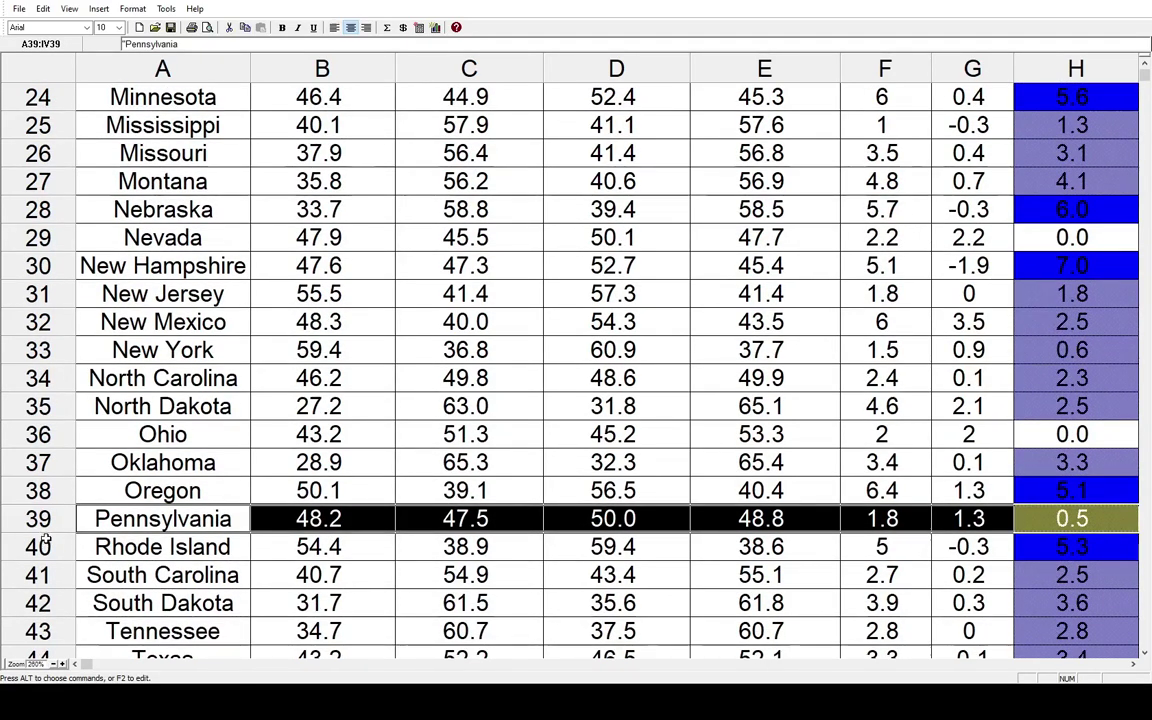
left_click(45, 546)
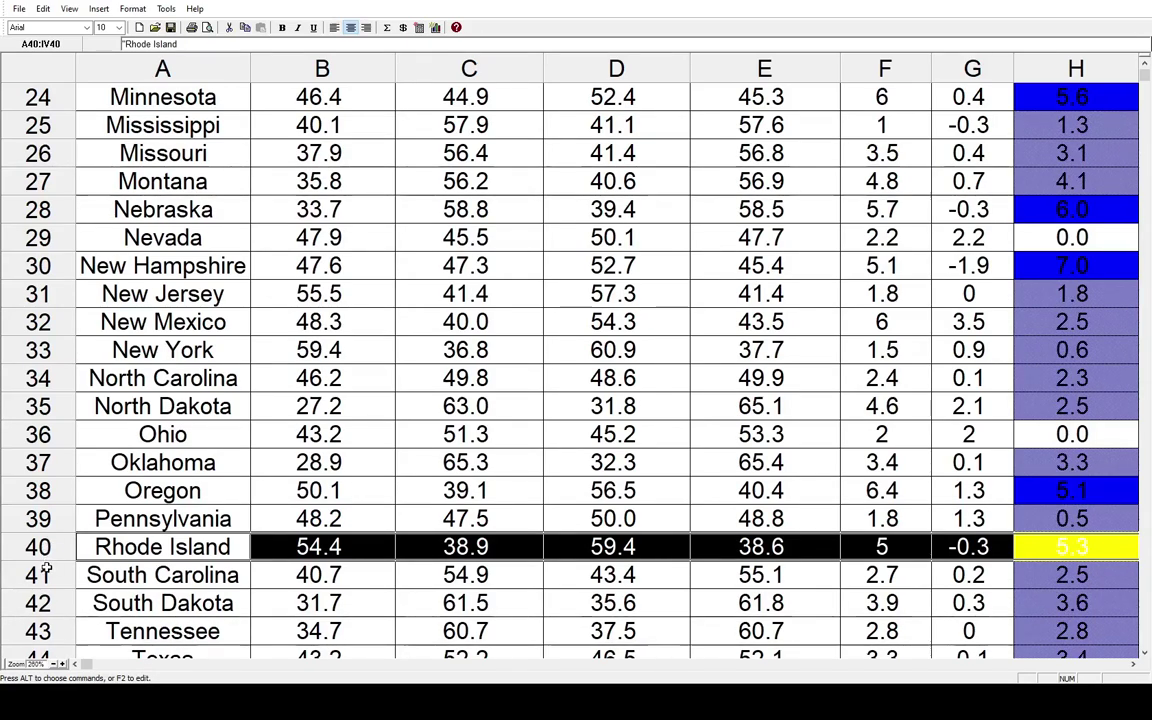
left_click(45, 565)
scroll(45, 560, "down", 1)
scroll(45, 566, "down", 1)
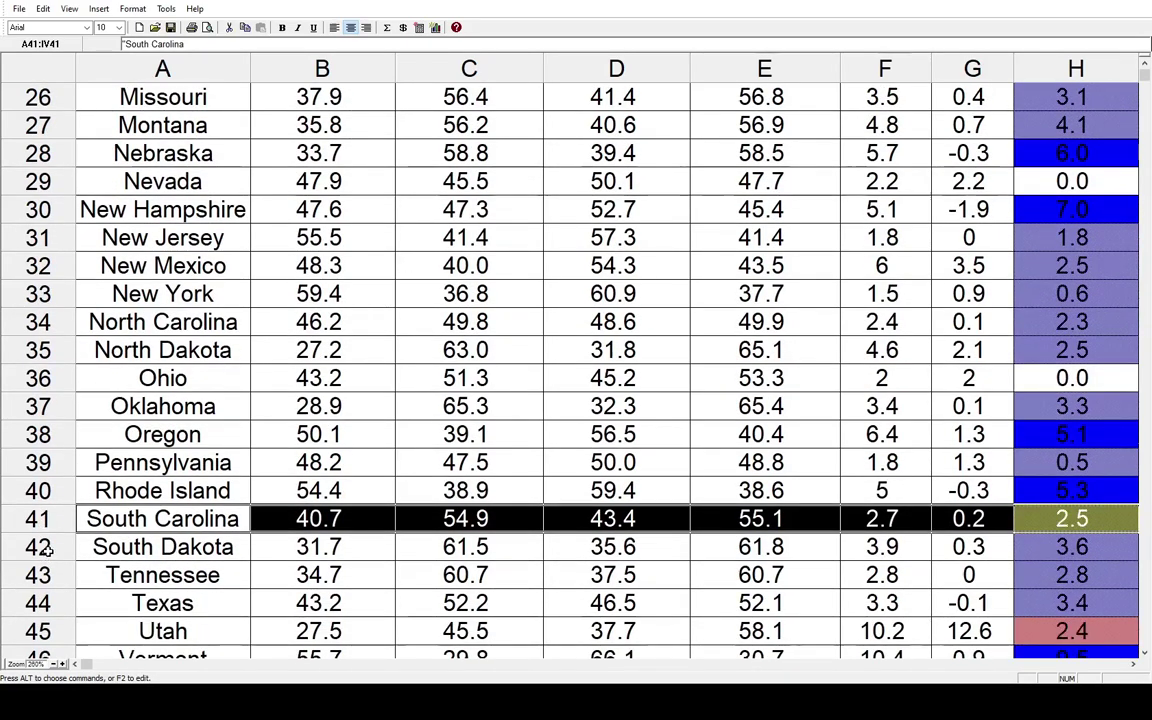
left_click(45, 546)
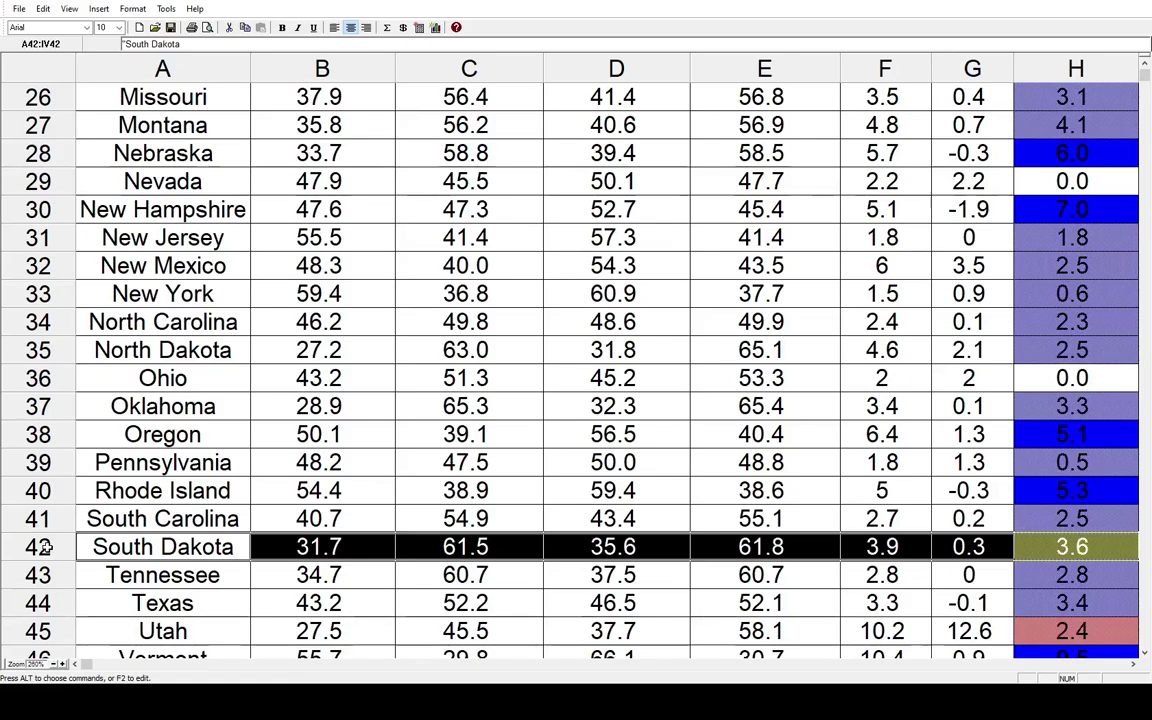
scroll(45, 546, "down", 2)
left_click(45, 519)
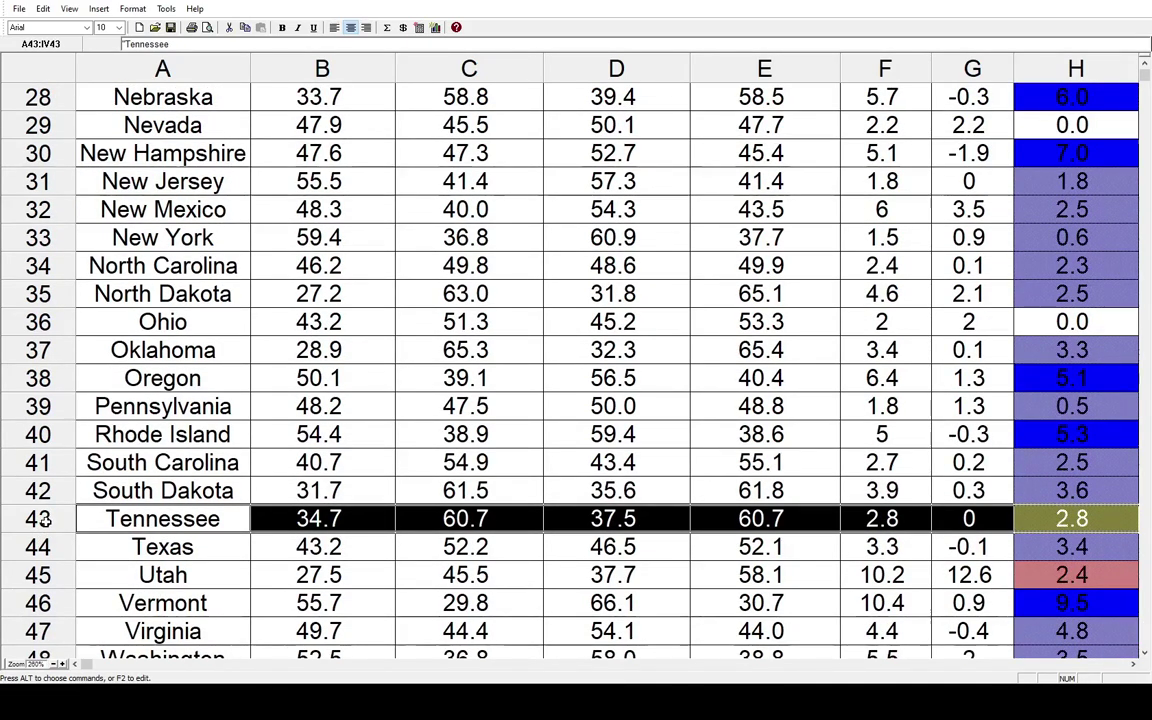
left_click(47, 546)
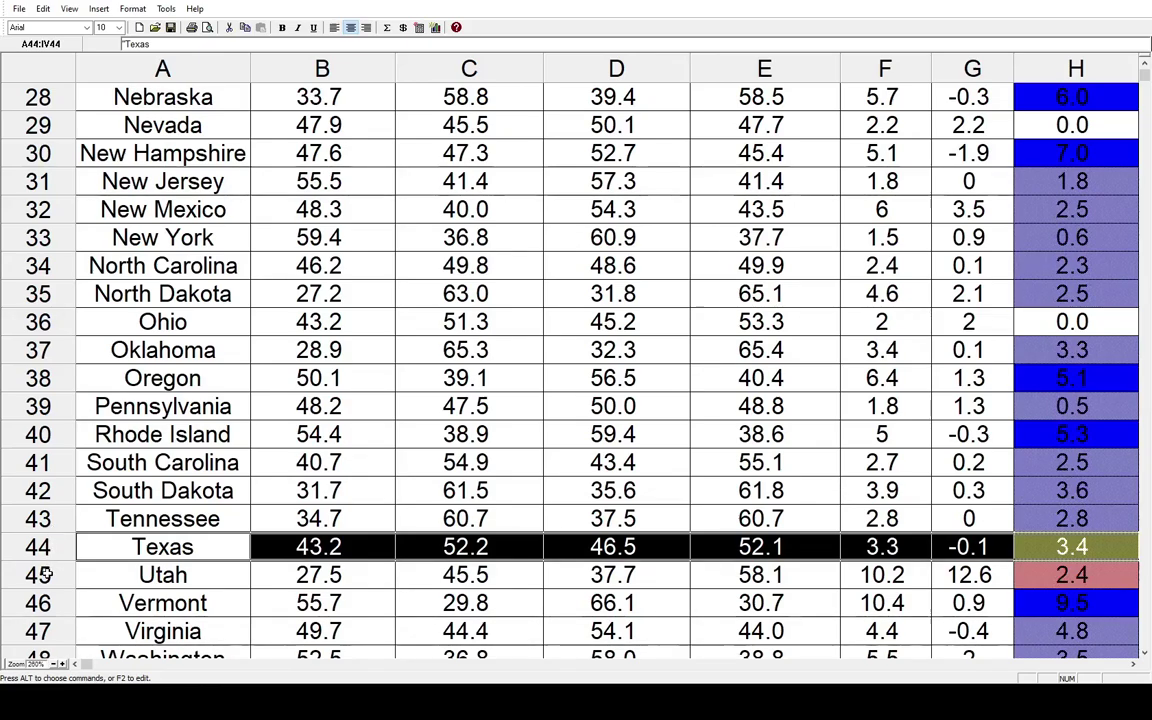
left_click(44, 574)
scroll(44, 574, "down", 1)
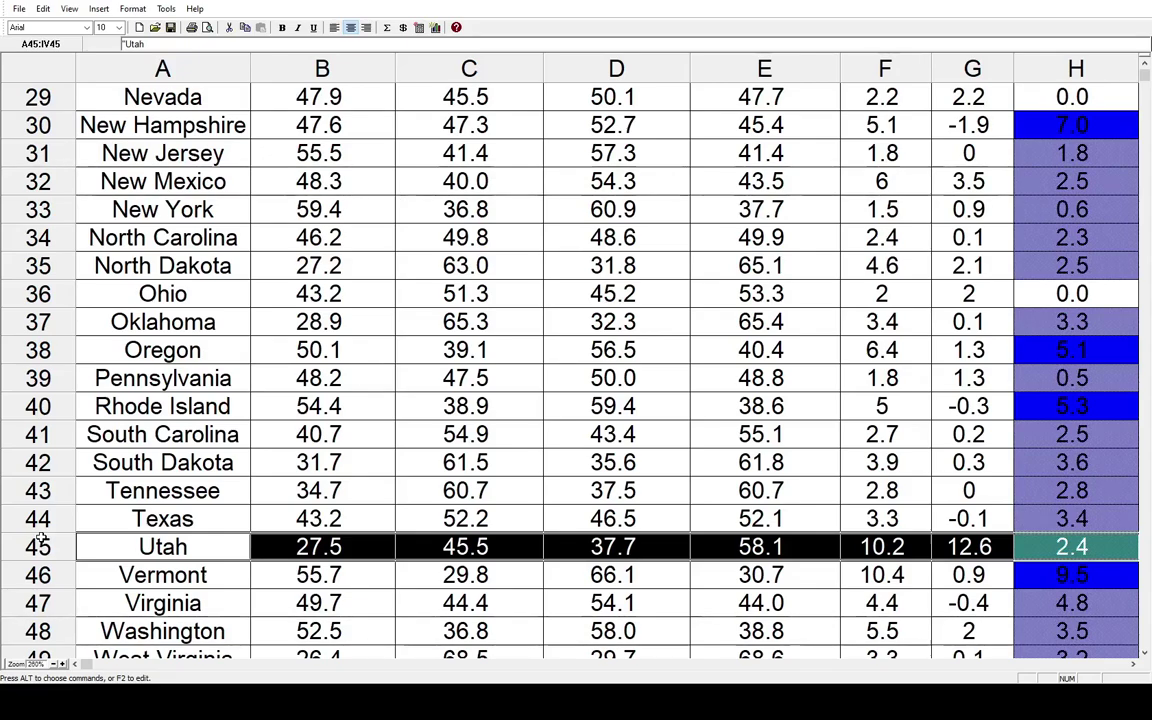
Step: Select the Vermont, Virginia, Washington, West Virginia, Wisconsin and Wyoming rows in turn
left_click(42, 574)
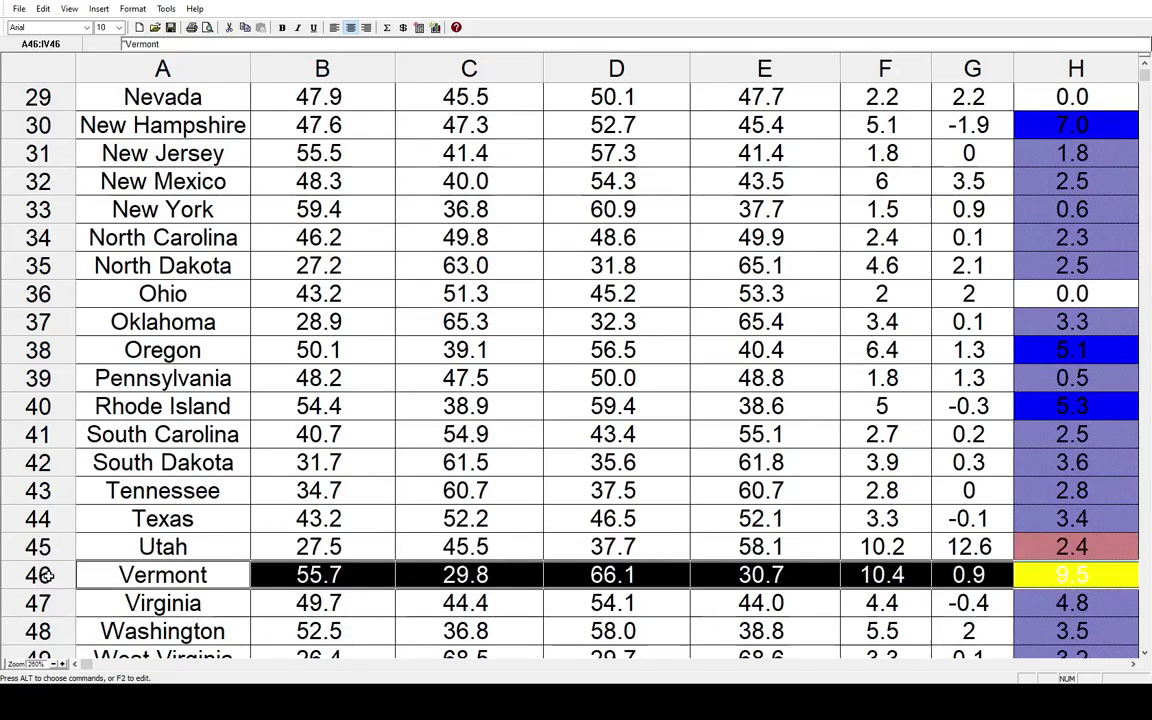
scroll(50, 540, "down", 2)
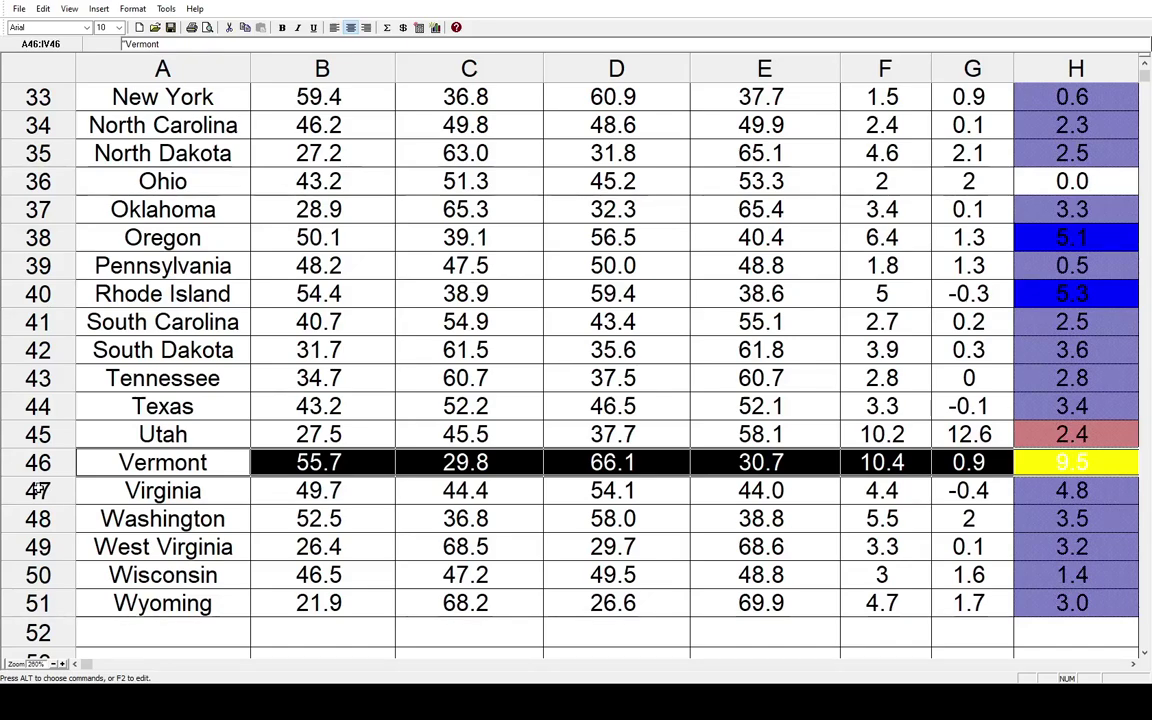
scroll(38, 489, "down", 1)
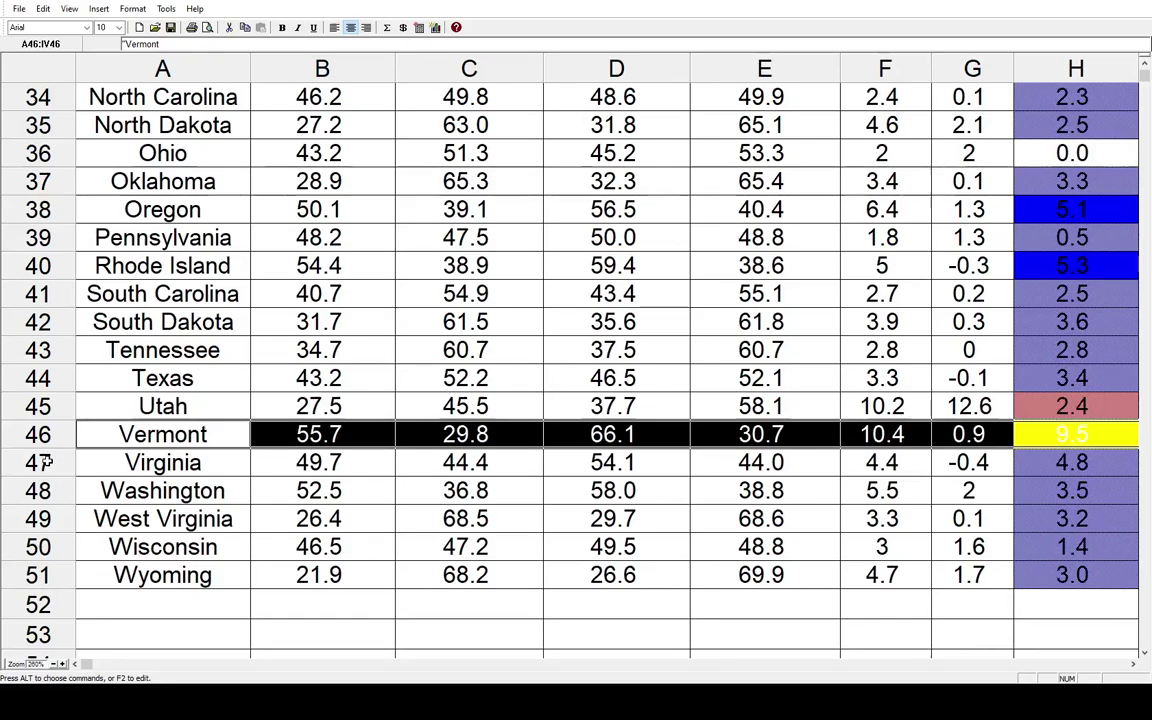
left_click(40, 462)
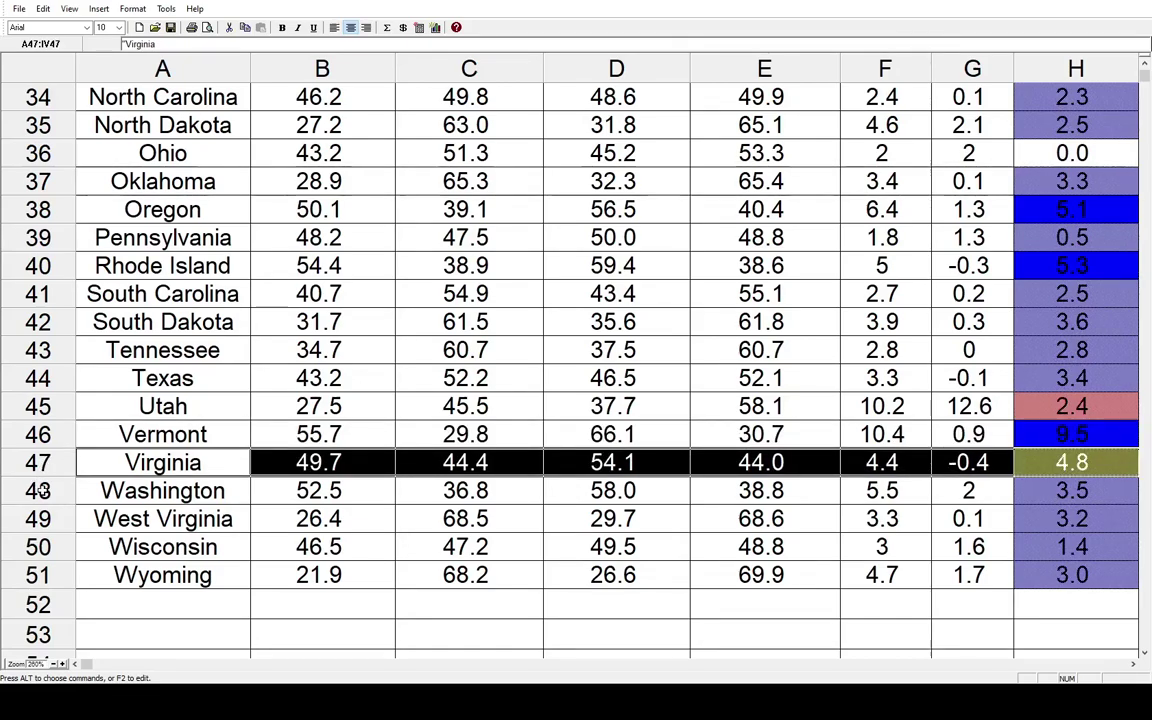
left_click(40, 490)
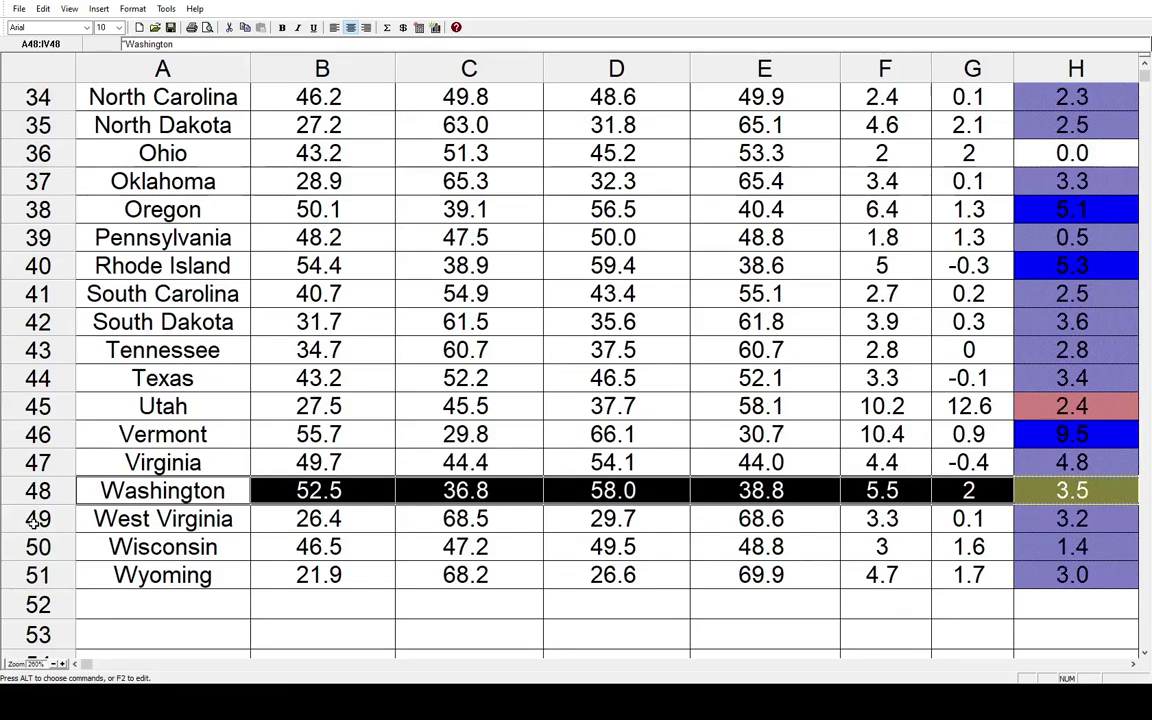
left_click(36, 518)
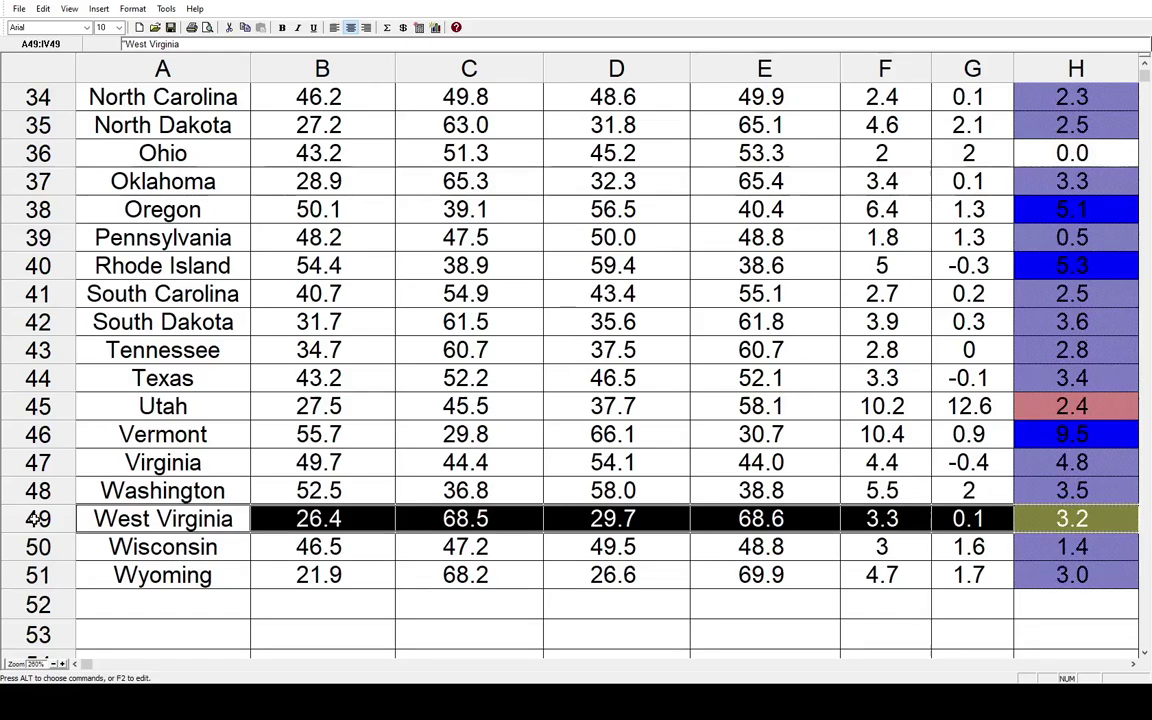
left_click(34, 546)
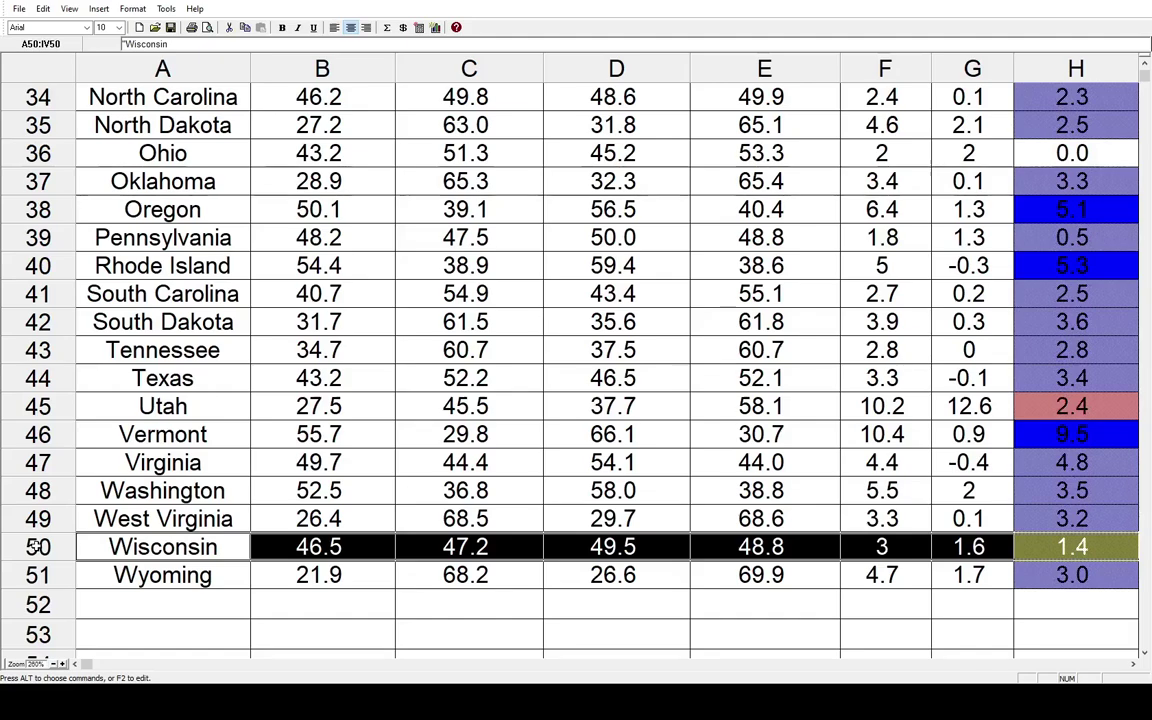
left_click(38, 574)
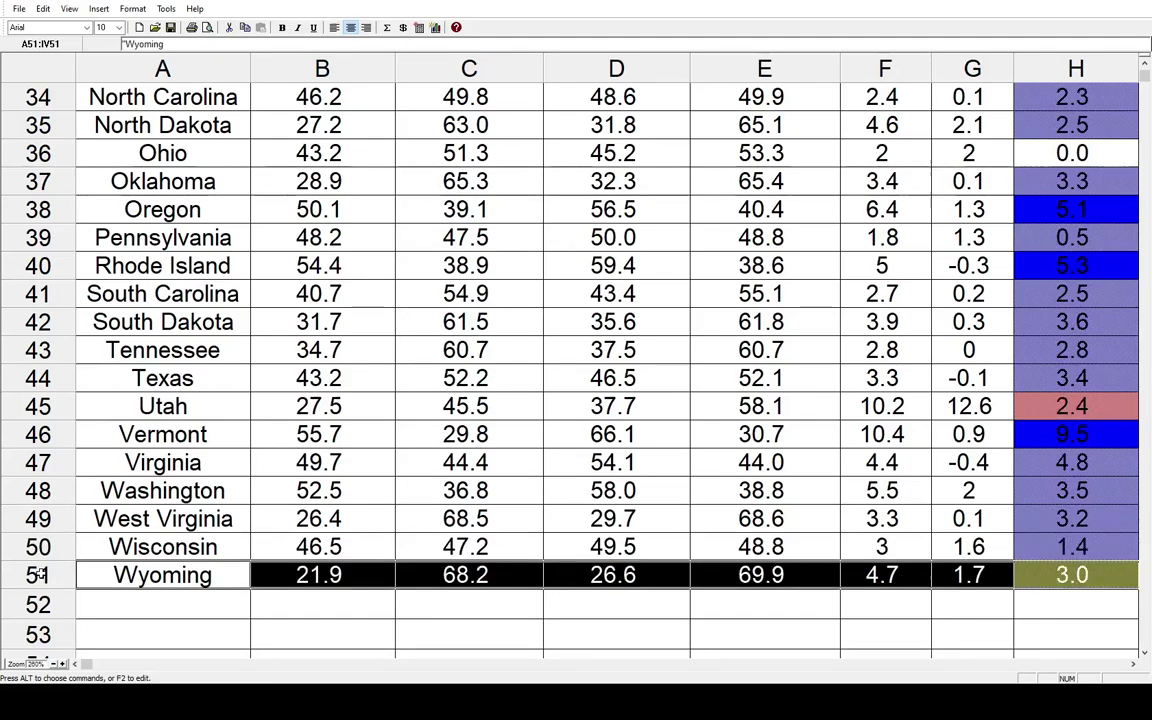
Step: Select only cell A51 to drop the Wyoming row highlight
left_click(138, 579)
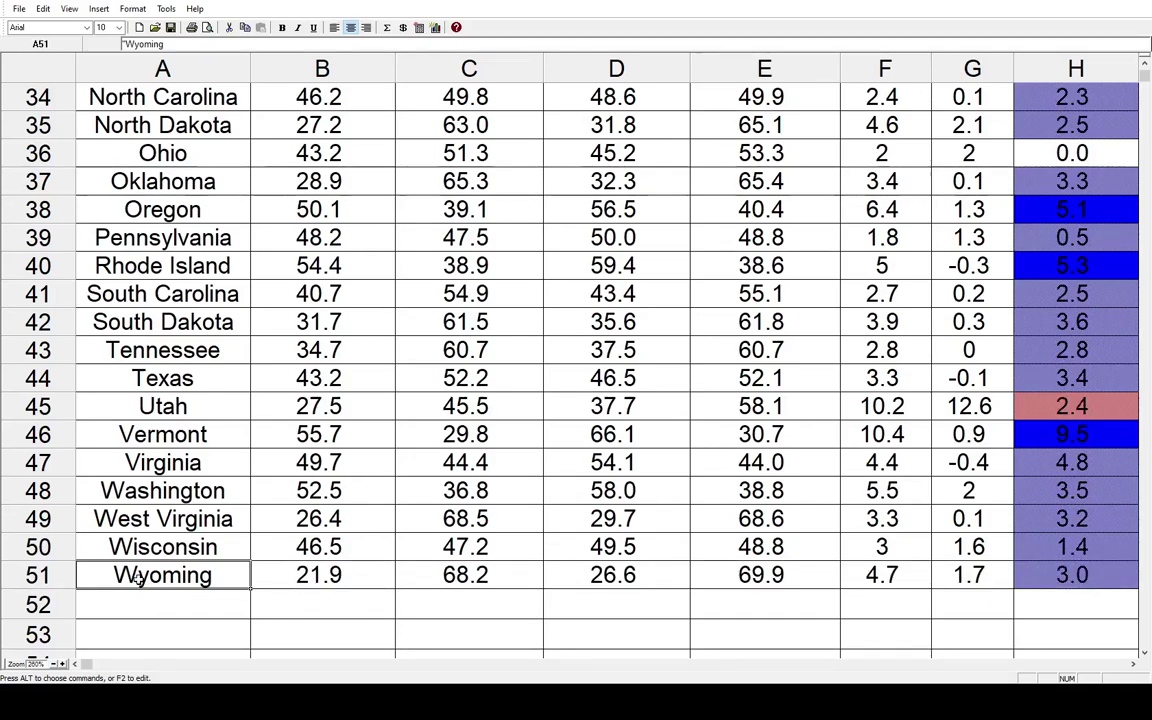